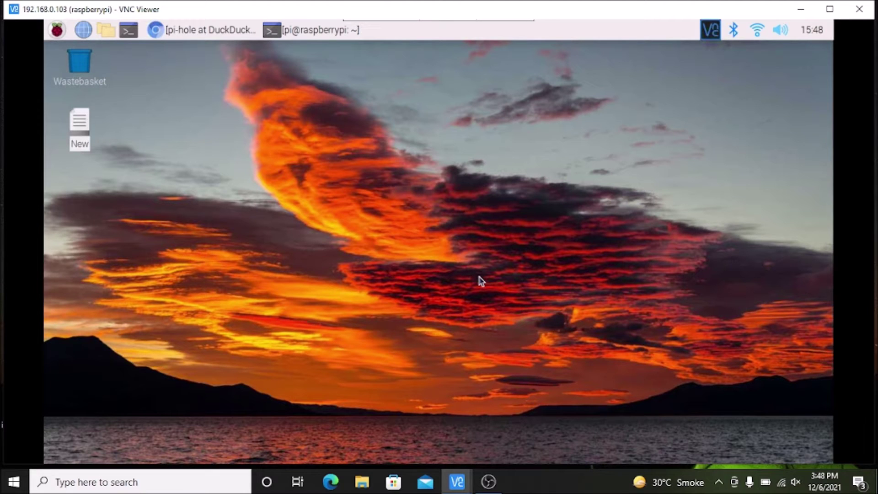
Step: Open the pi-hole/pi-hole GitHub repository from the browser's pi-hole search results
left_click(210, 30)
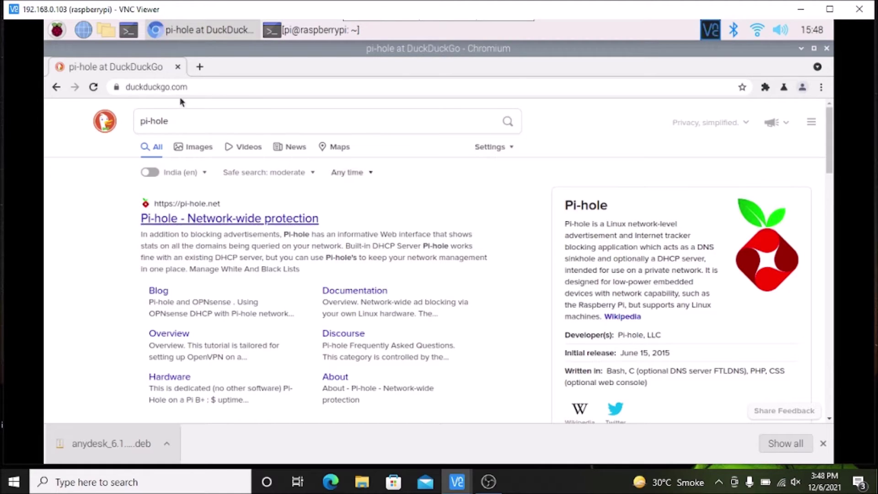
left_click(180, 120)
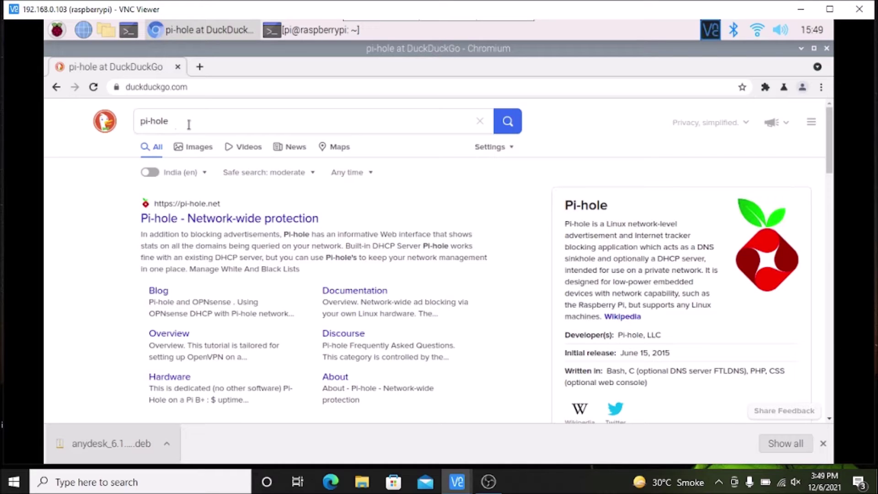
left_click(325, 243)
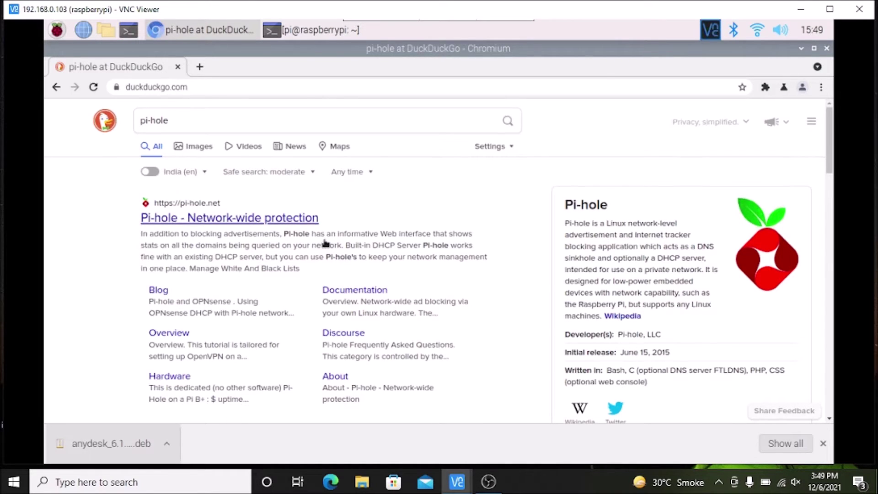
scroll(325, 243, "down", 5)
scroll(325, 243, "down", 2)
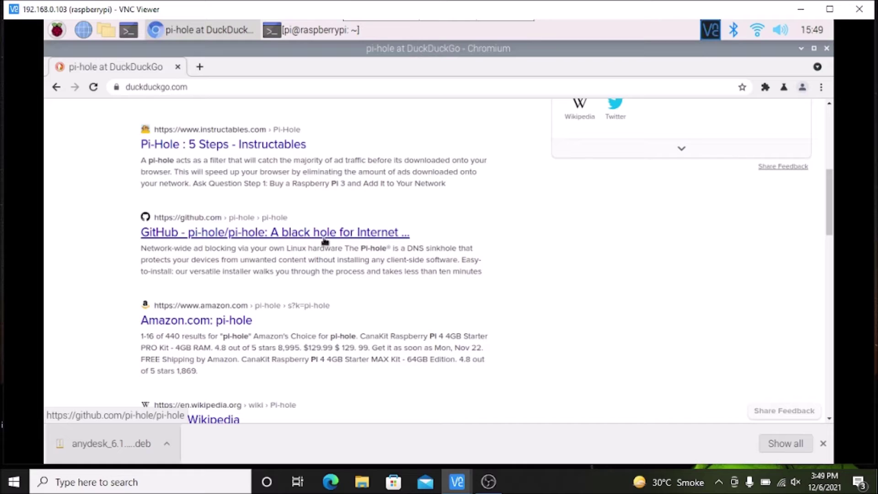
left_click(381, 236)
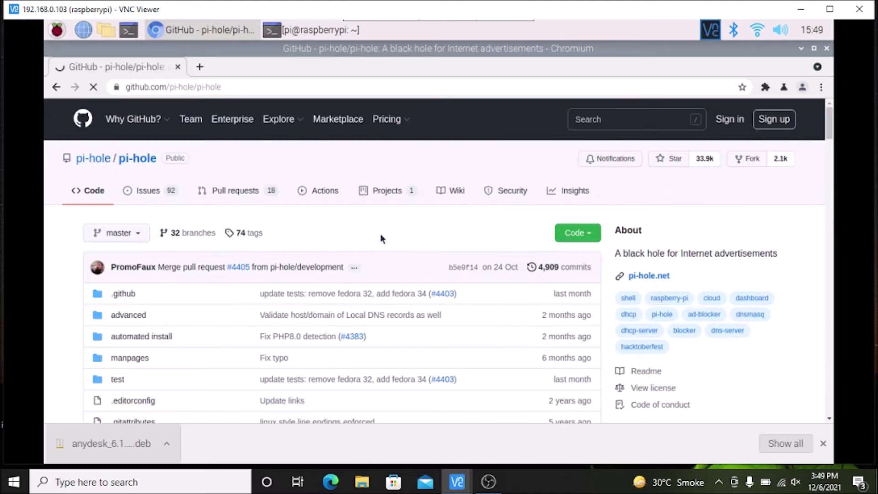
Step: Copy the One-Step Automated Install command from the repository's README
scroll(381, 239, "down", 1)
scroll(382, 238, "down", 10)
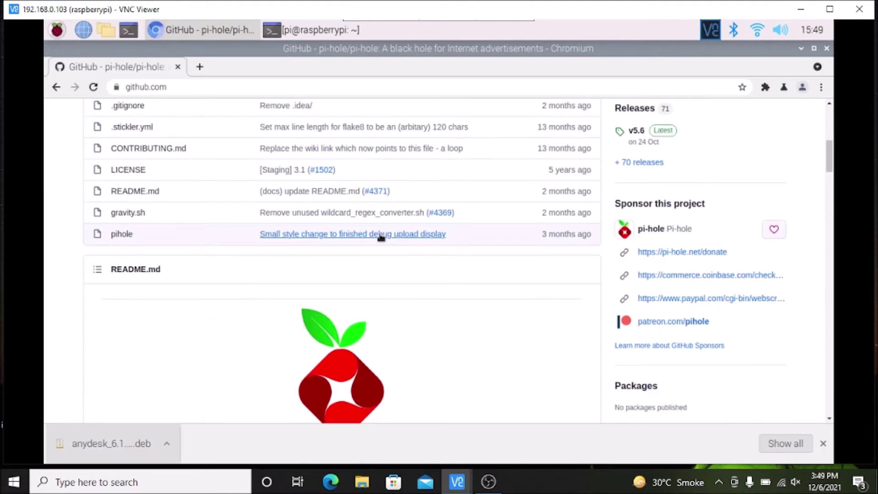
scroll(382, 239, "down", 8)
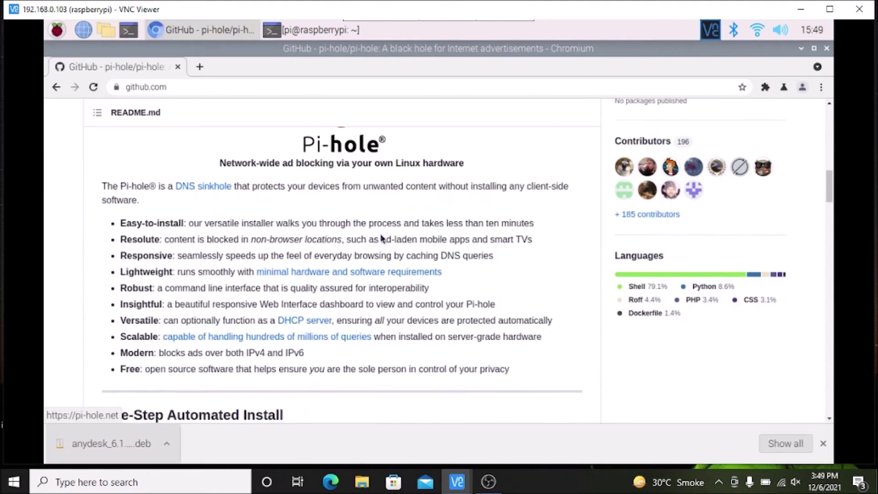
scroll(381, 238, "down", 1)
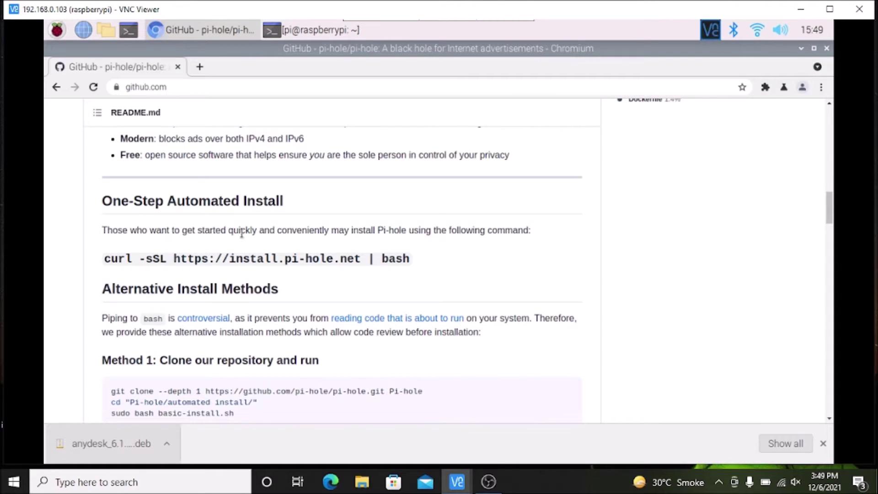
left_click_drag(105, 264, 447, 266)
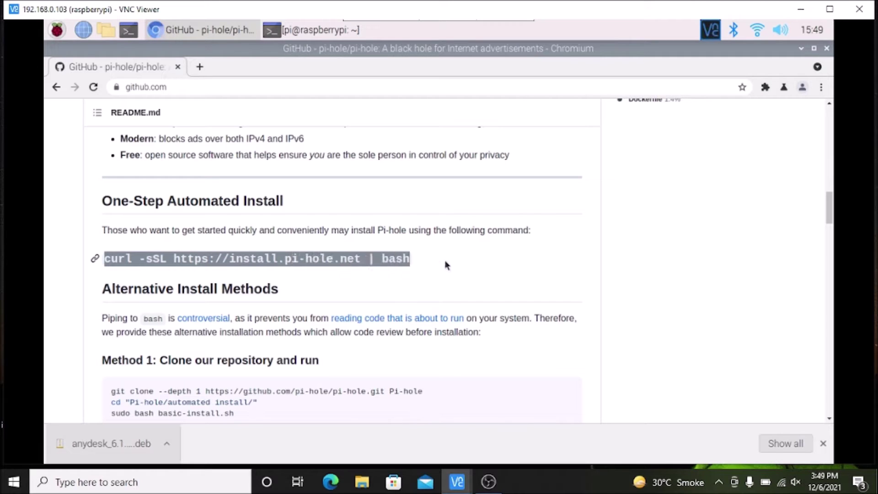
right_click(400, 256)
left_click(418, 273)
left_click(322, 31)
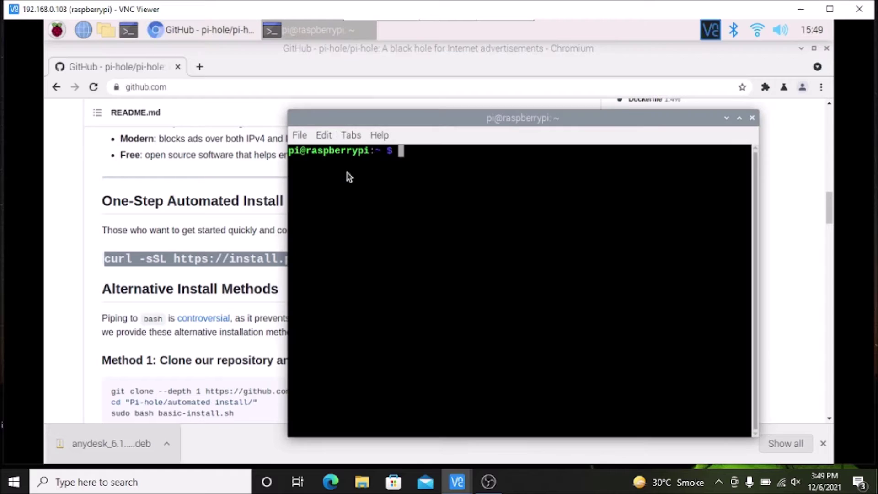
right_click(368, 237)
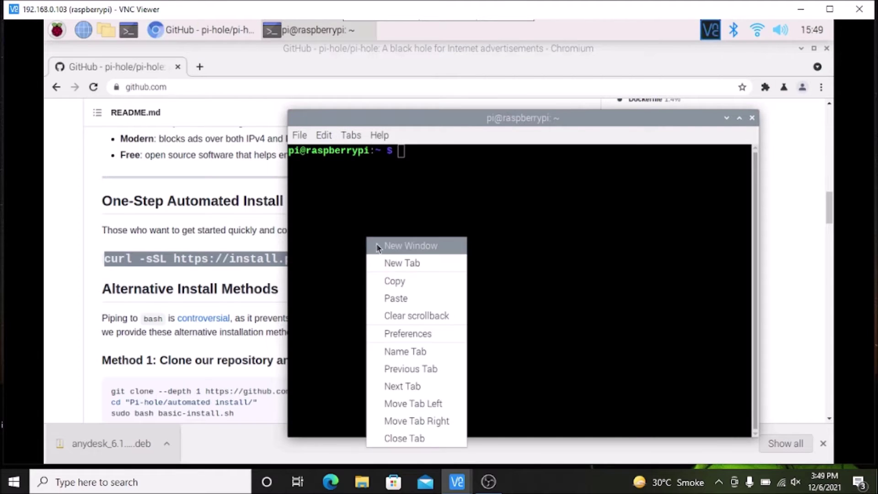
left_click(402, 299)
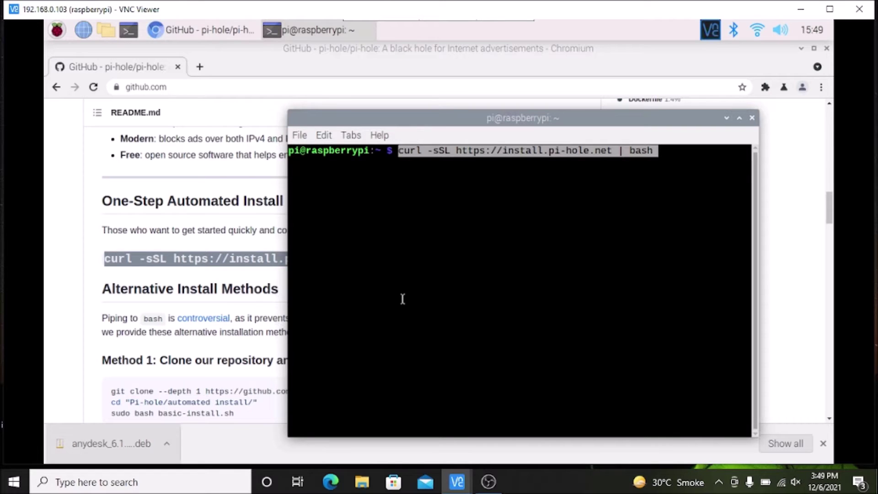
key("Return")
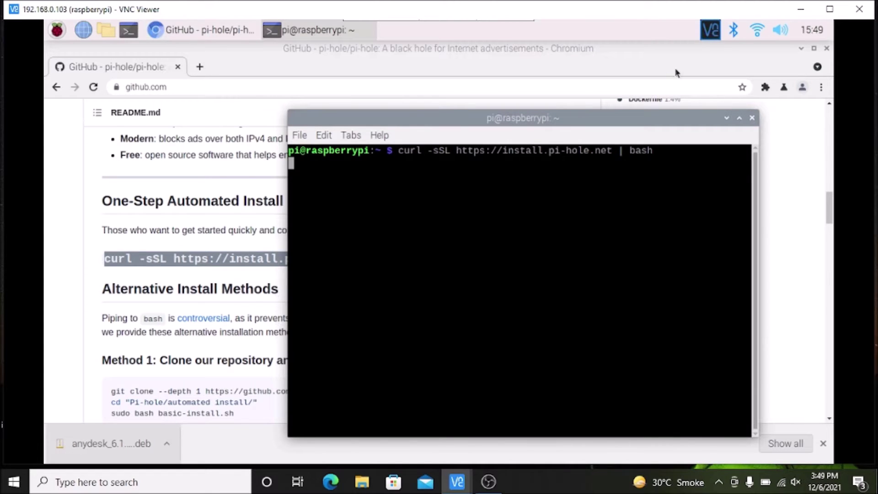
left_click(804, 47)
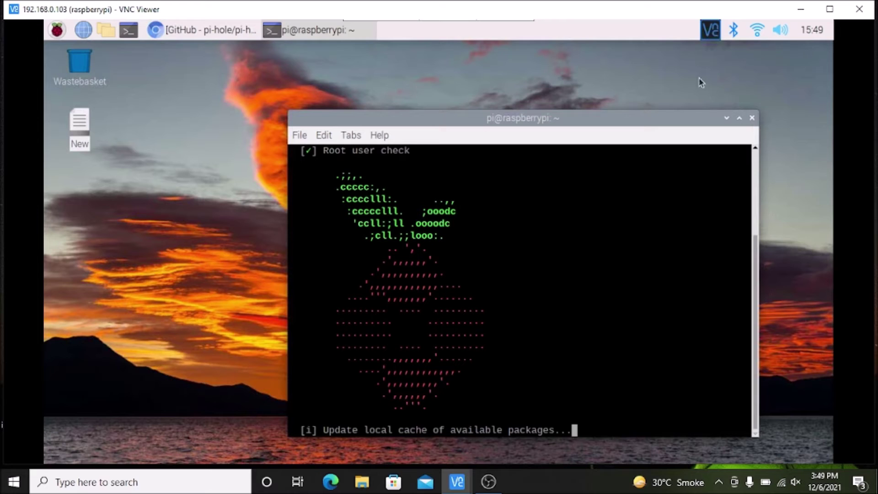
left_click_drag(536, 119, 448, 95)
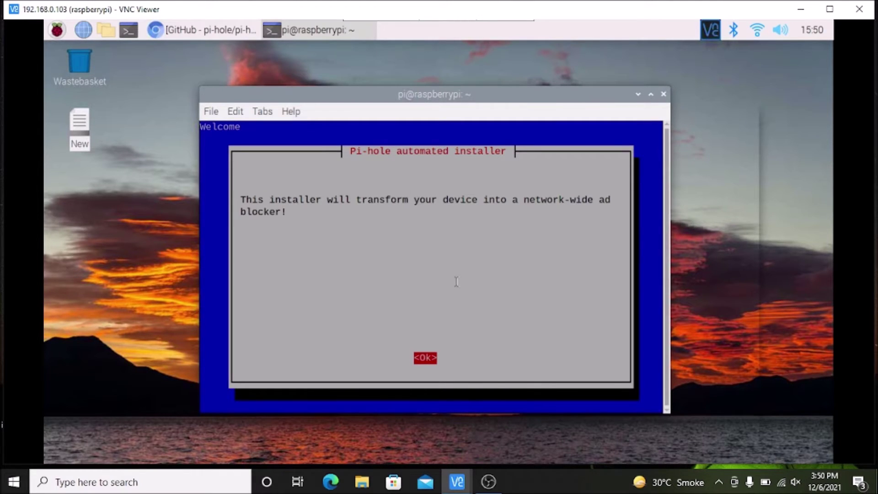
Step: Proceed past the Pi-hole installer's welcome and donation notices and answer Yes to the Static IP Needed notice
key("Return")
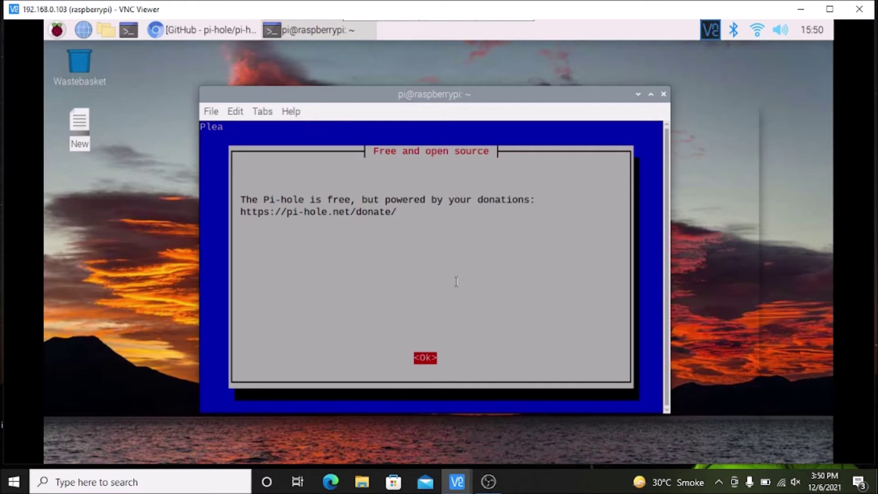
key("Return")
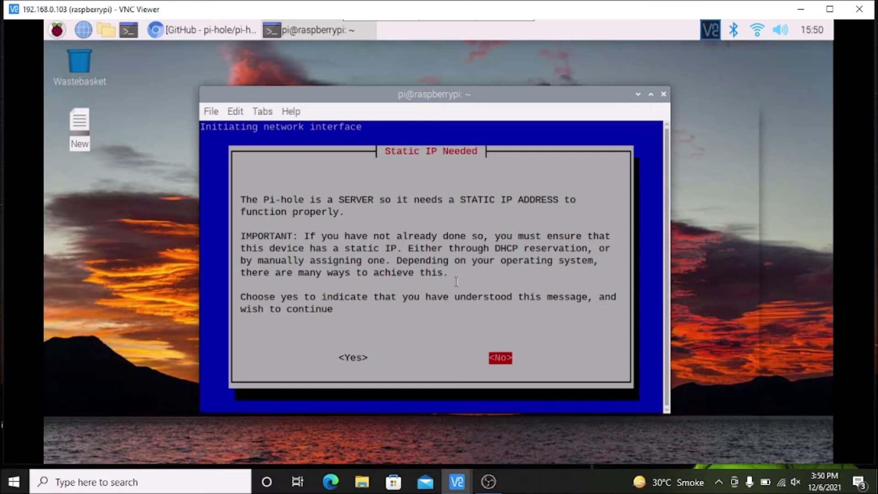
key("Left")
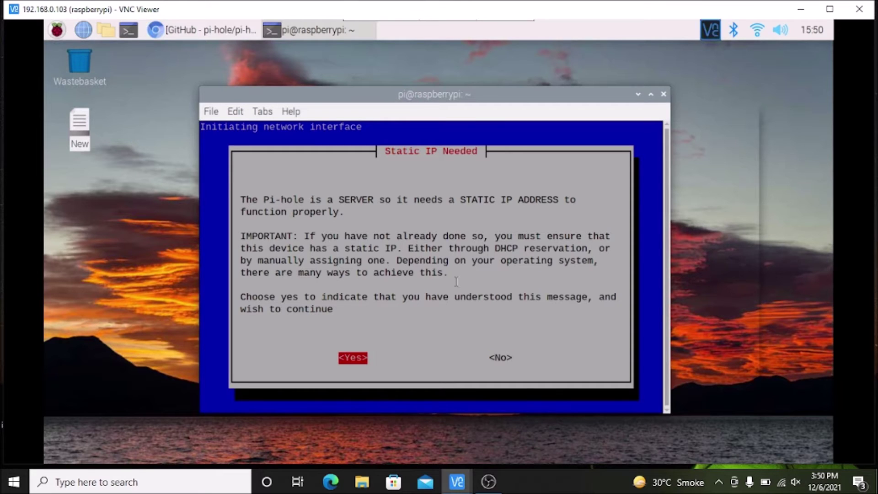
key("Return")
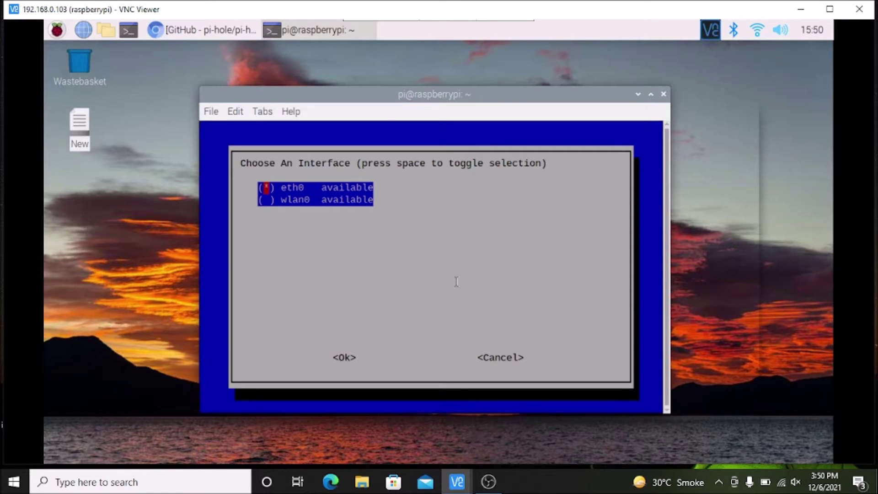
Step: Choose wlan0 as the network interface for Pi-hole
key("Down")
key("space")
key("Tab")
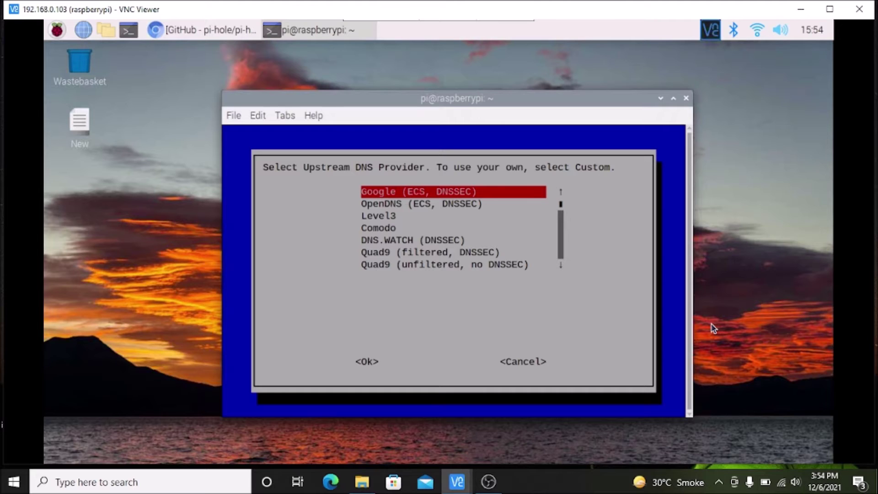
Step: Choose Google (ECS, DNSSEC) as the upstream DNS provider and accept the StevenBlack Unified Hosts List as the blocklist
key("Tab")
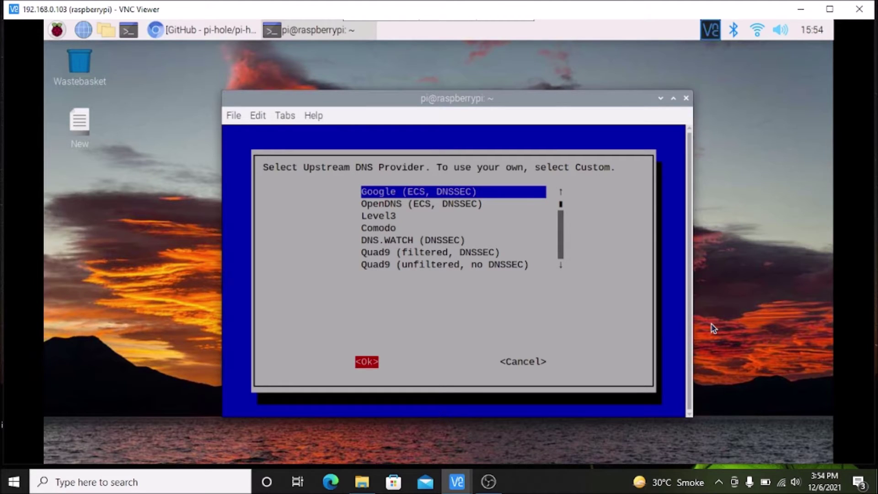
key("Return")
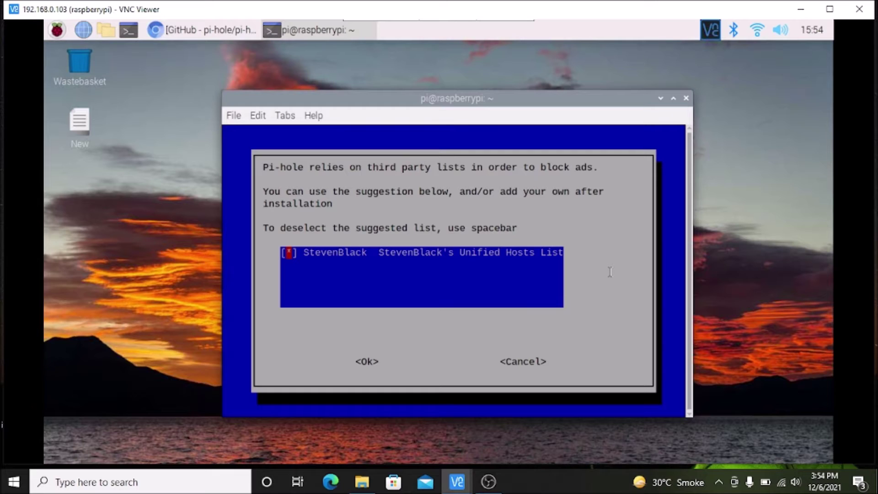
key("Tab")
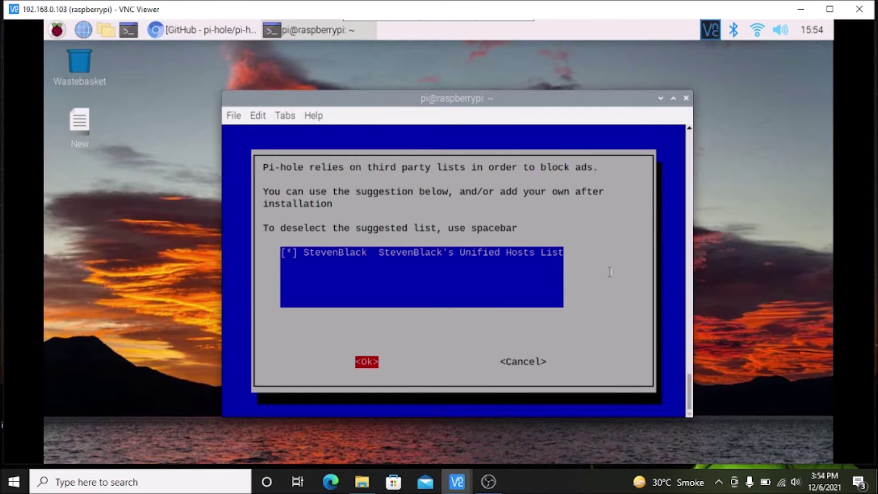
key("Return")
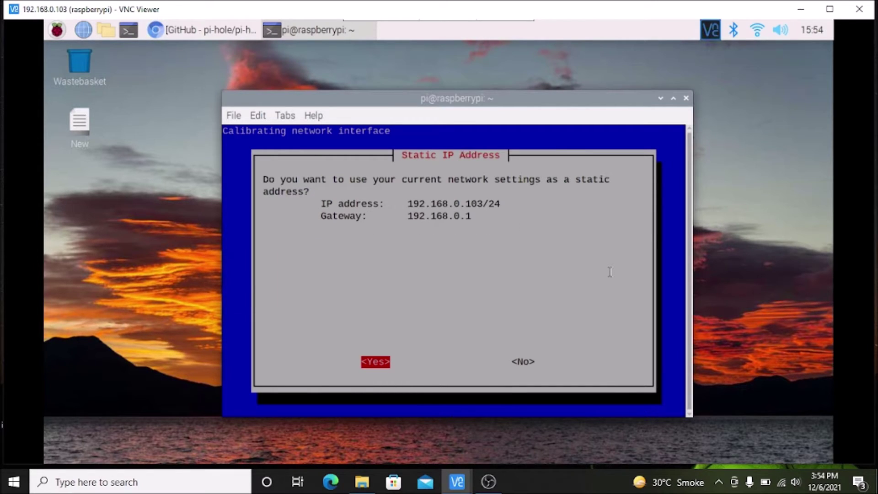
Step: Accept the current network settings as the static IP address and acknowledge the IP conflict notice
left_click_drag(407, 204, 472, 204)
left_click_drag(479, 205, 484, 205)
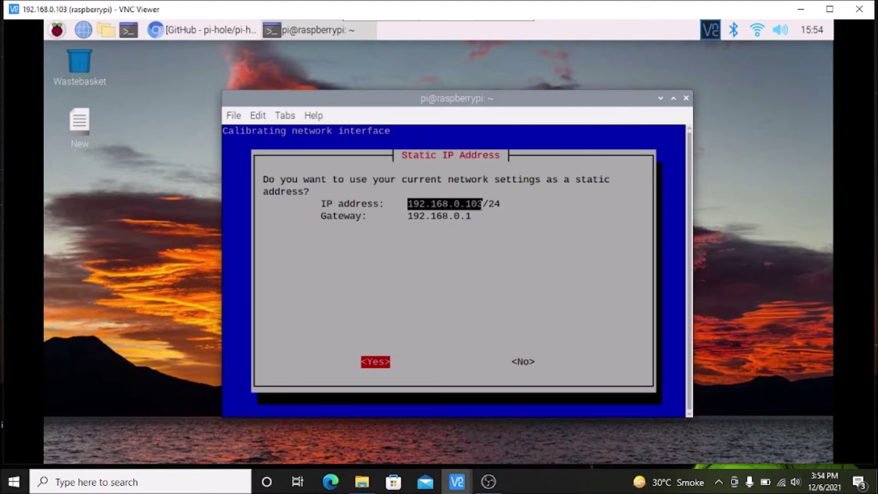
left_click(482, 240)
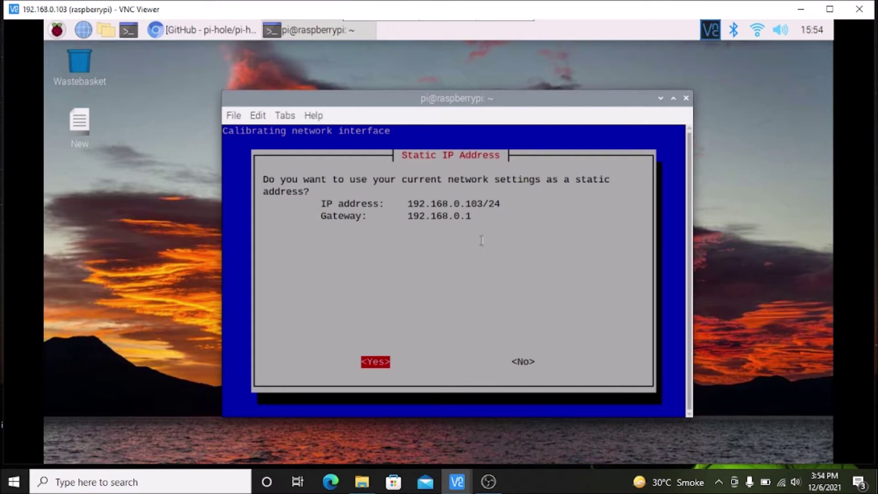
key("Return")
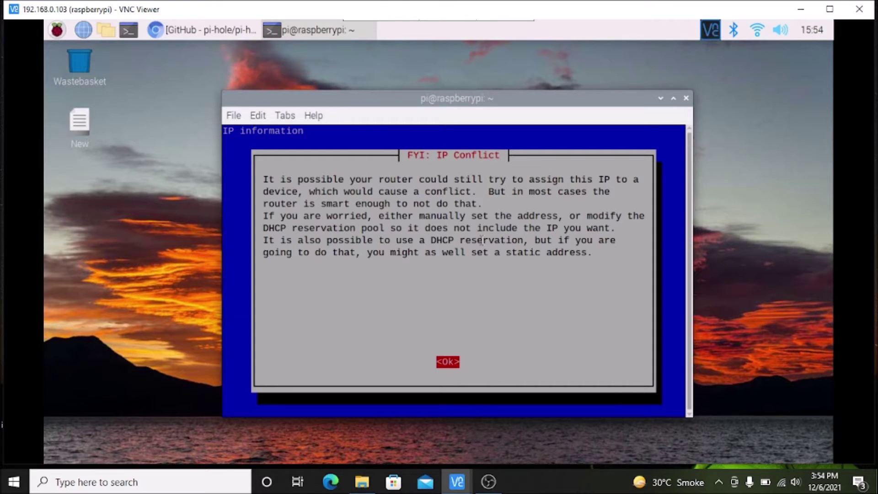
key("Return")
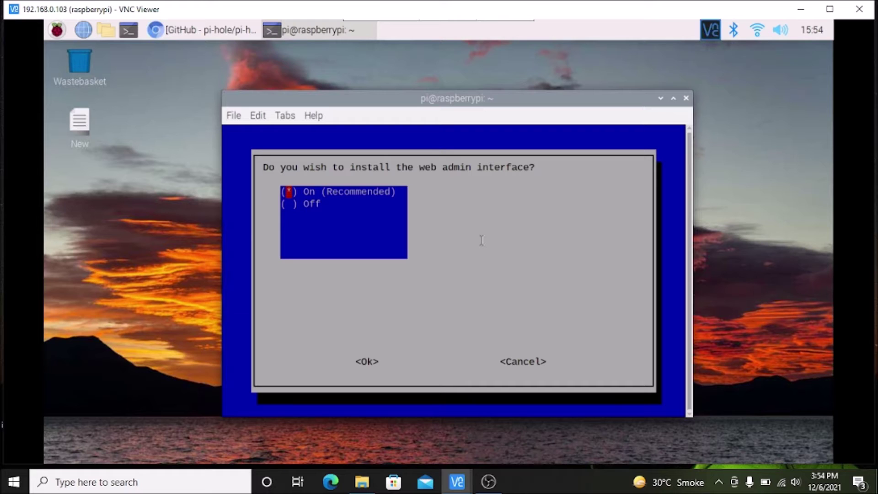
Step: Accept installing the web admin interface and the lighttpd web server with its PHP modules, both set to On
key("Tab")
key("Return")
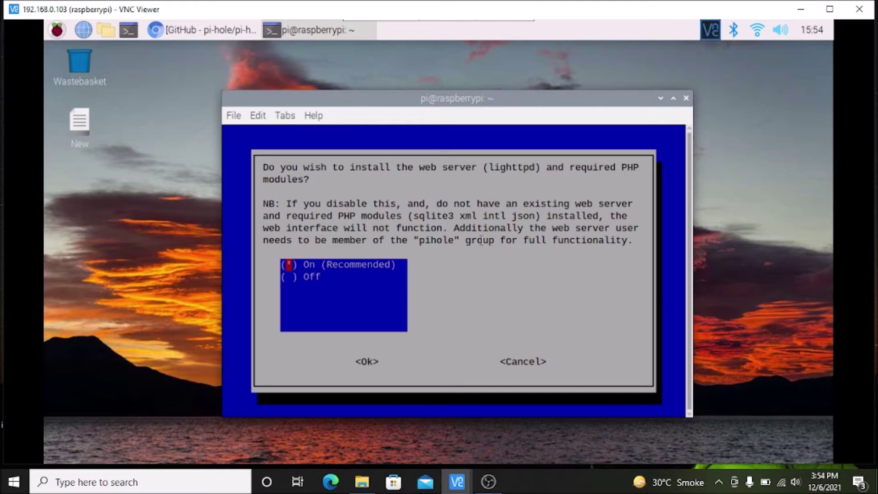
key("Tab")
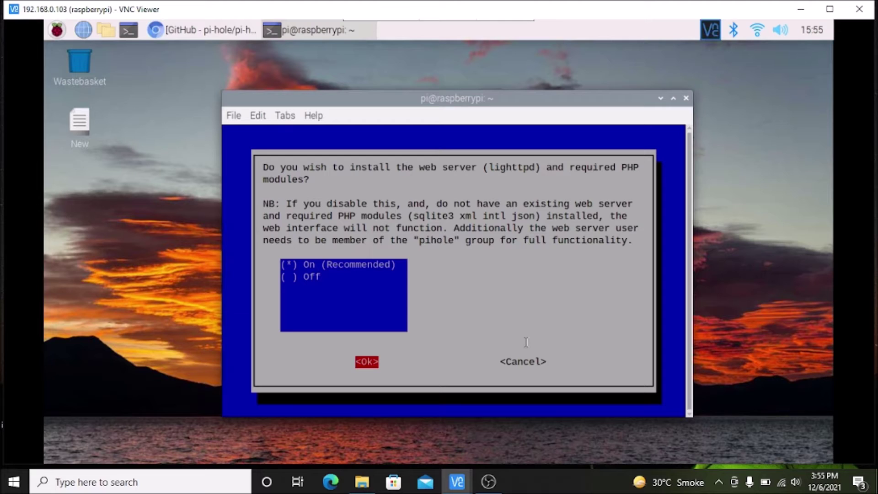
key("Return")
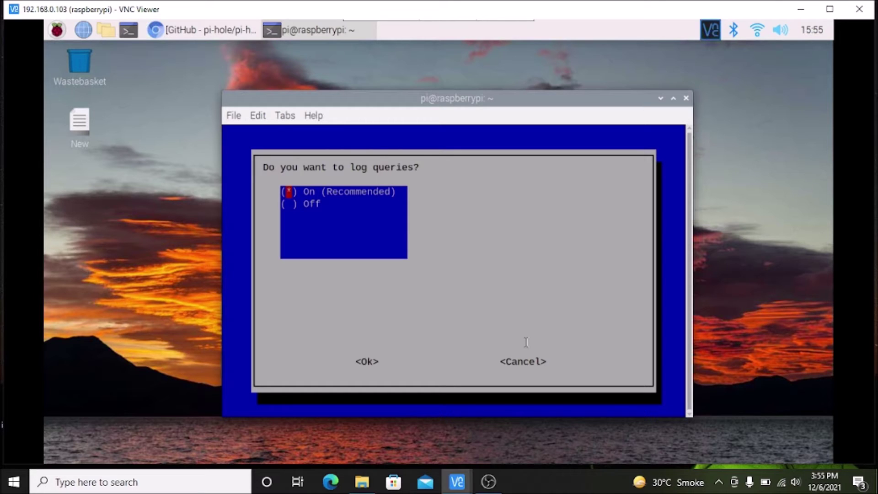
Step: Set query logging to On and the FTL privacy mode to 0 Show everything
key("Tab")
key("Return")
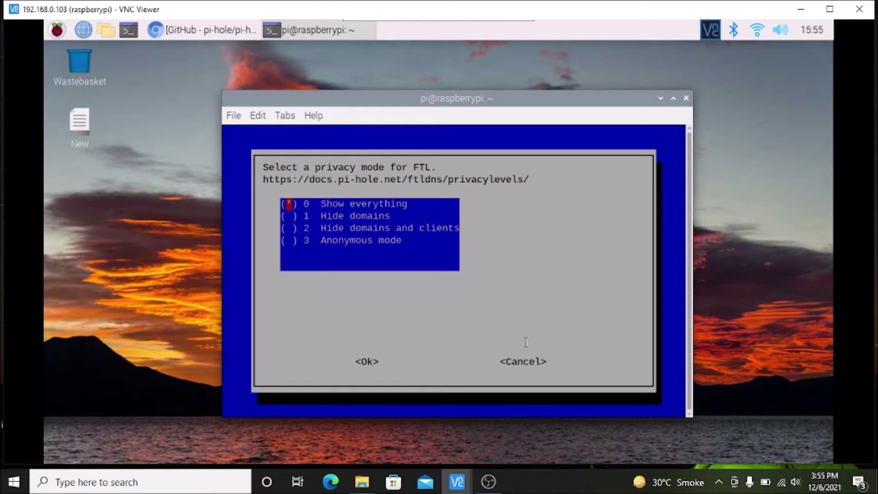
key("Tab")
key("Return")
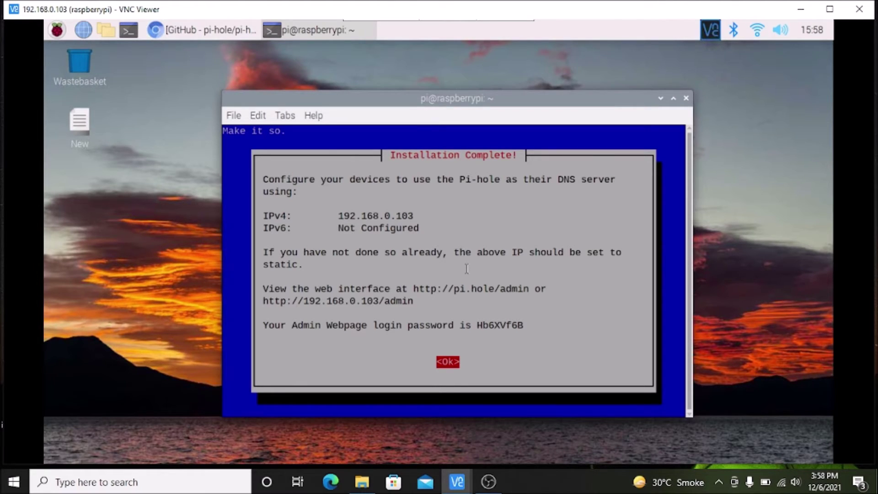
Step: Close the Installation Complete summary and select the Pi-hole DNS (IPv4) address in the terminal output
key("Return")
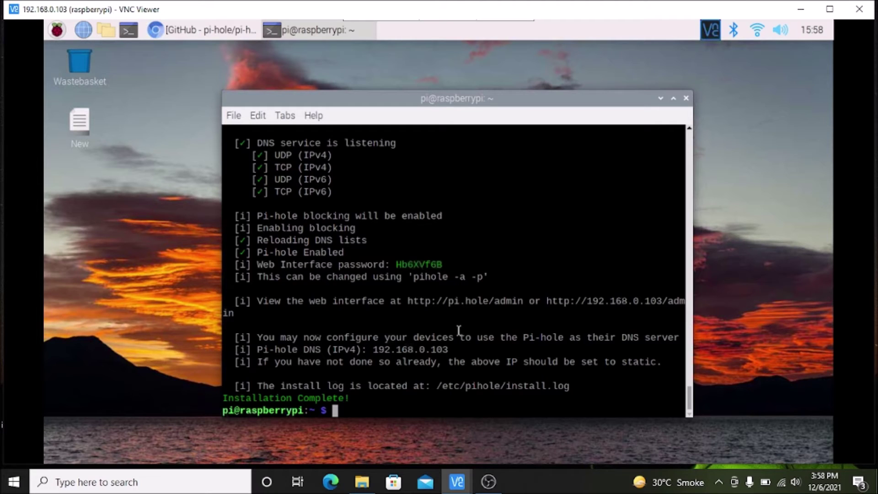
left_click_drag(374, 351, 452, 351)
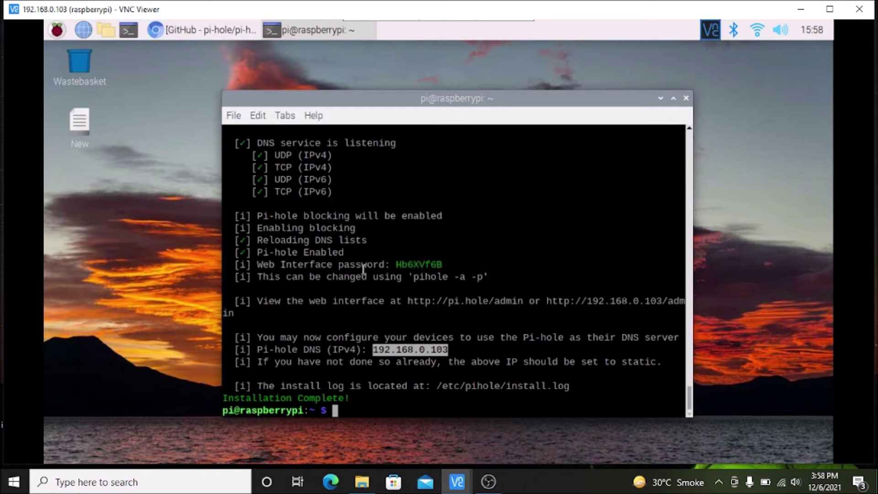
Step: Run sudo pihole -a -p in the terminal, then enter and confirm a new web interface password
left_click_drag(412, 280, 455, 280)
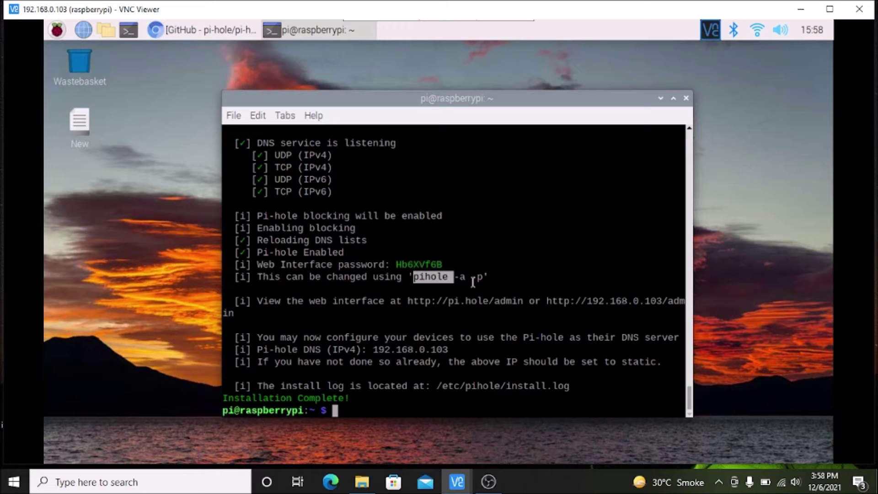
left_click(441, 321)
left_click_drag(419, 278, 477, 278)
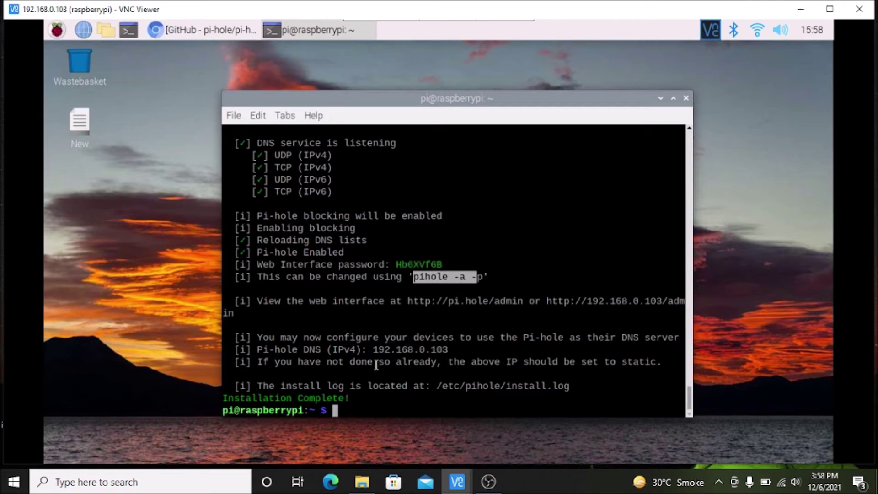
left_click(371, 403)
type("sudo ")
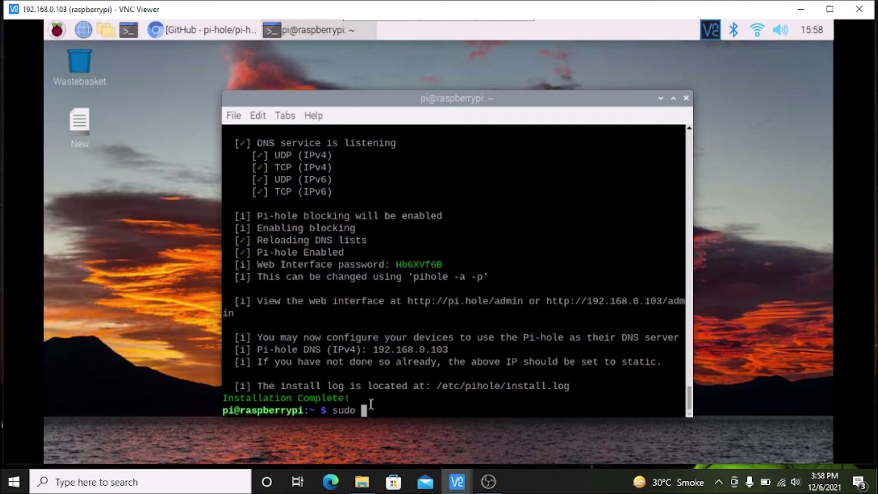
type("pihole -a -p")
key("Return")
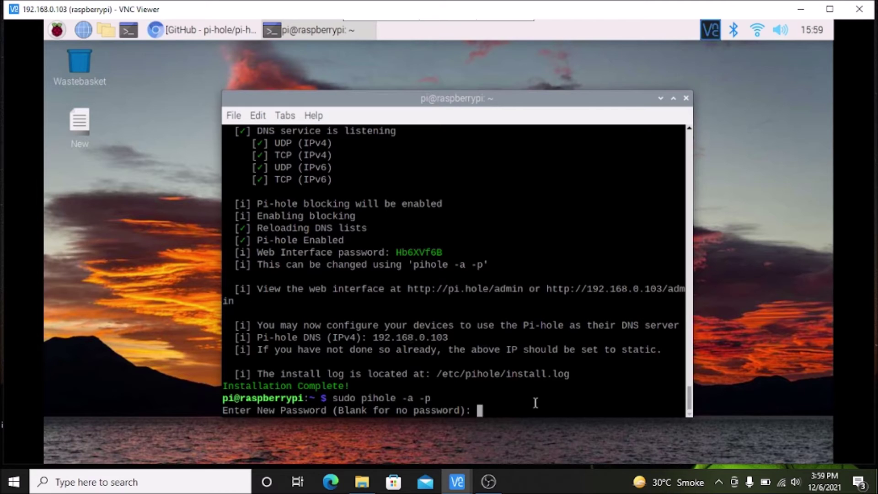
key("Return")
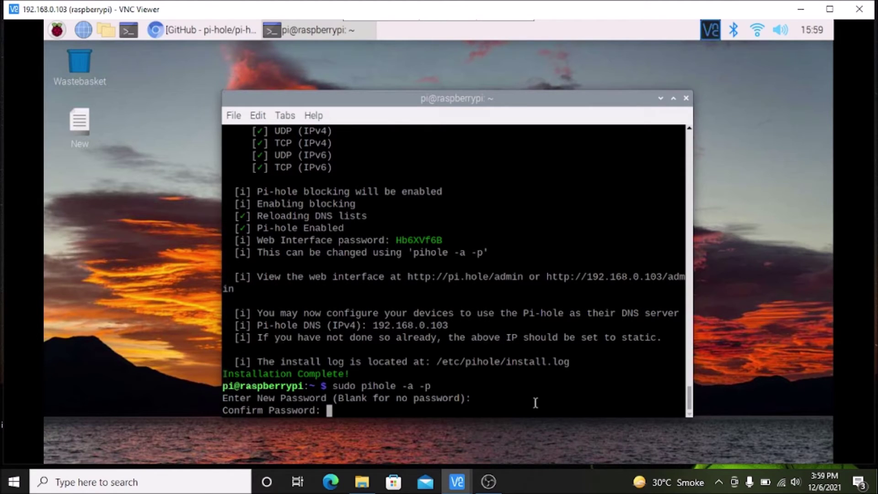
key("Return")
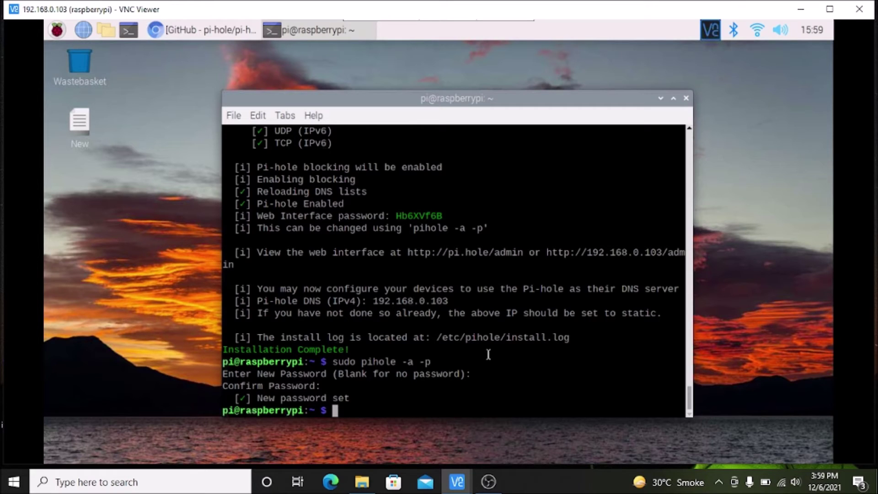
Step: Minimize the terminal and open 192.168.0.103/admin in the new Chromium tab
left_click(659, 102)
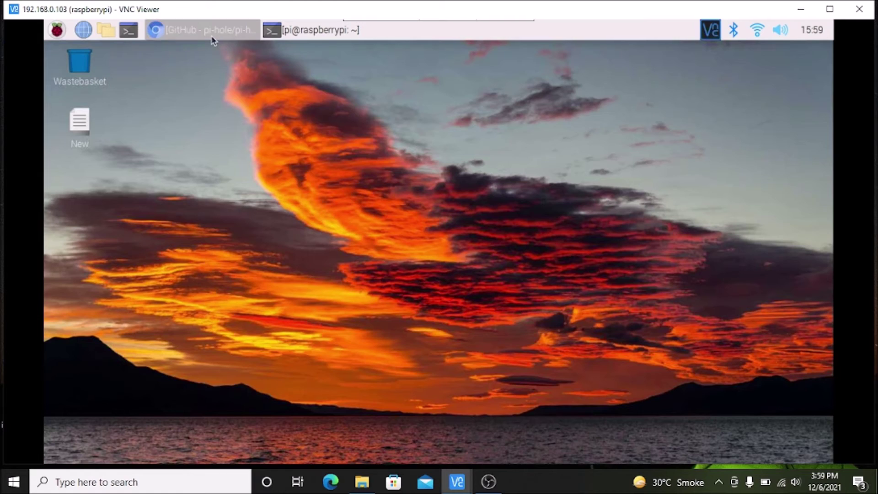
left_click(209, 31)
left_click(201, 66)
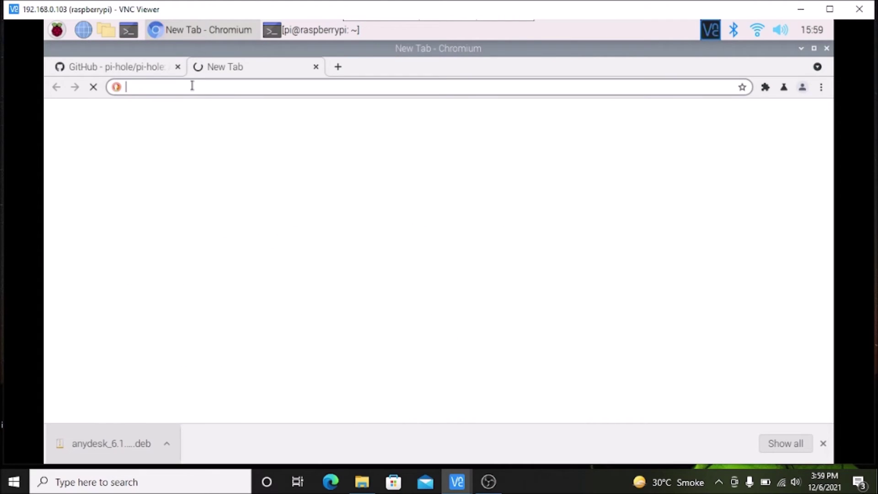
type("192")
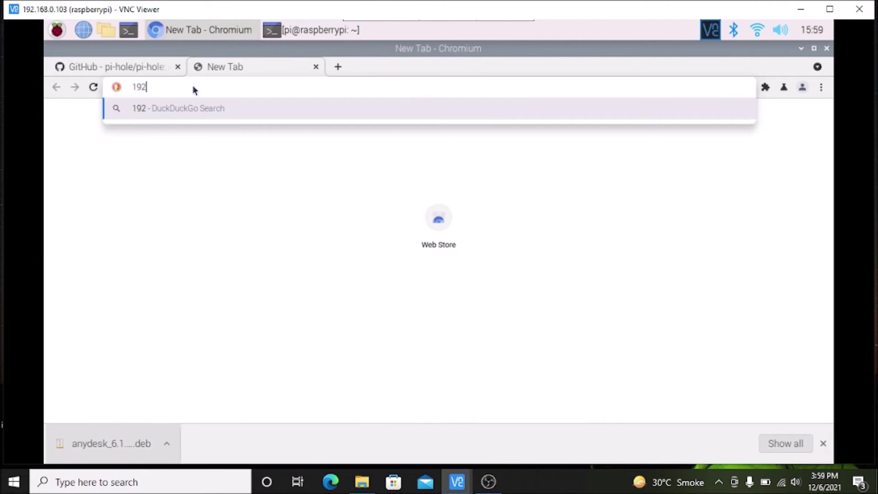
type(".168.0")
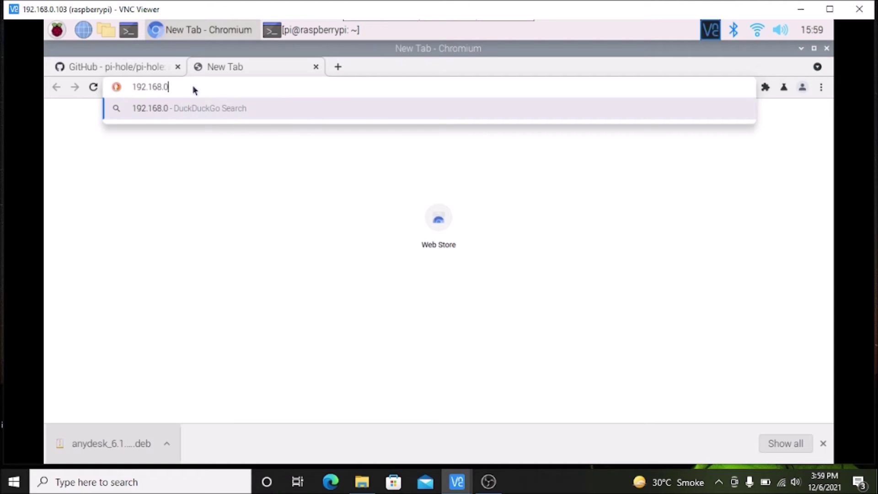
type(".103/admin")
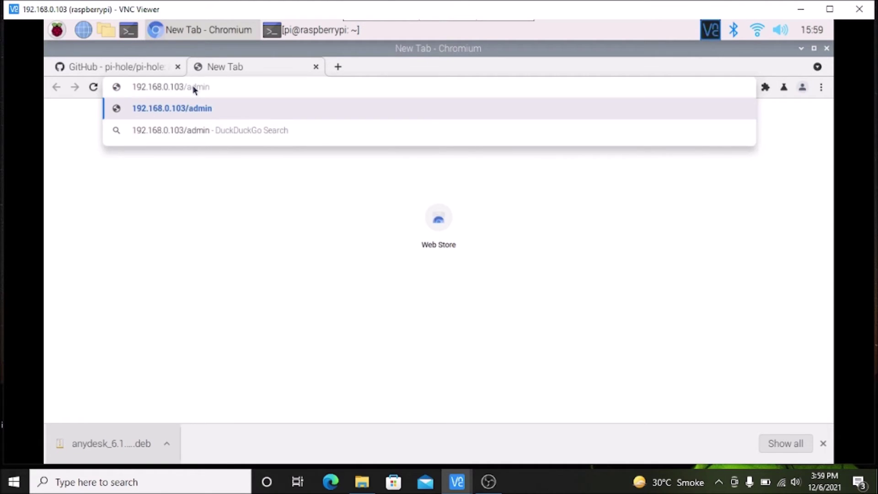
key("Return")
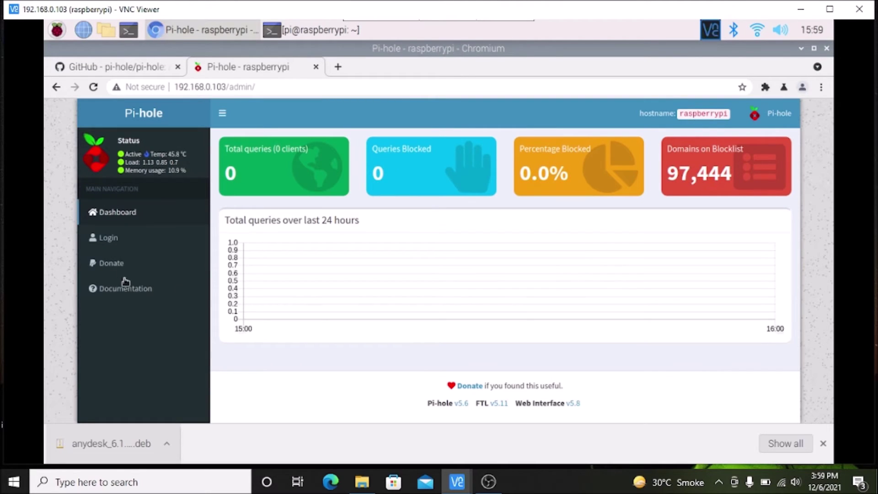
Step: Log in to the Pi-hole web interface with the admin password and look over the dashboard
left_click(113, 244)
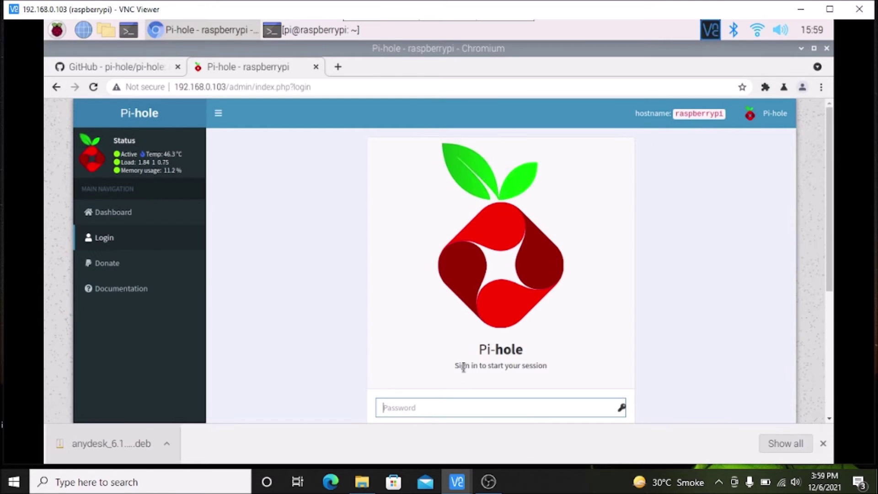
scroll(463, 366, "down", 2)
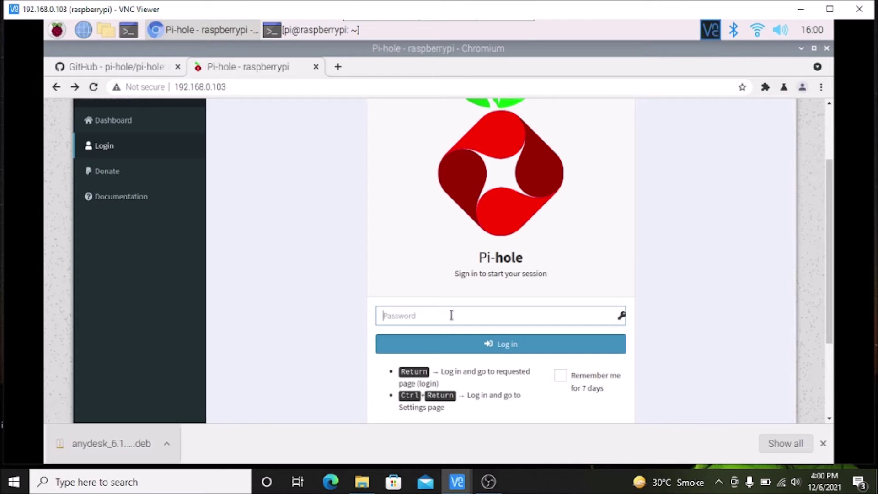
type("*********")
key("Return")
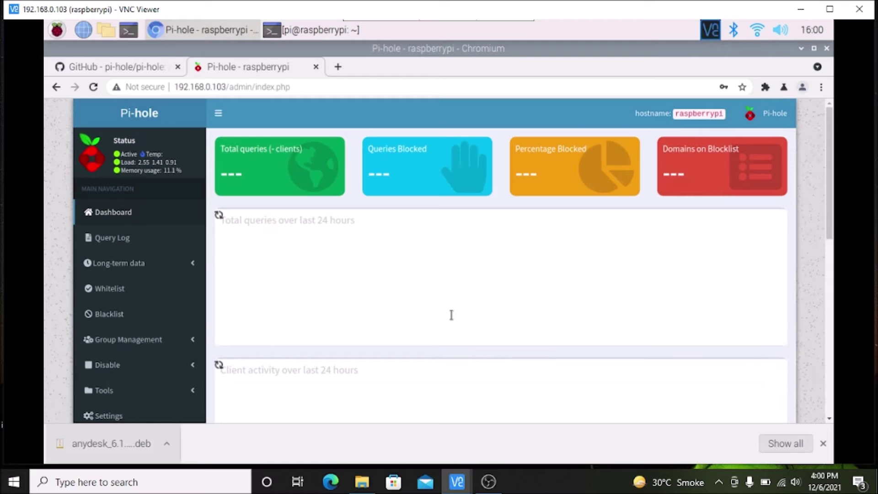
scroll(452, 314, "down", 3)
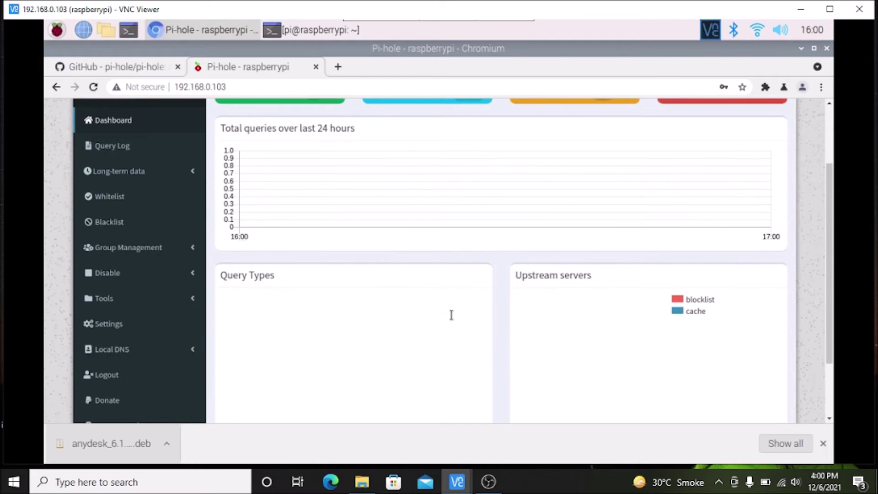
scroll(452, 315, "up", 2)
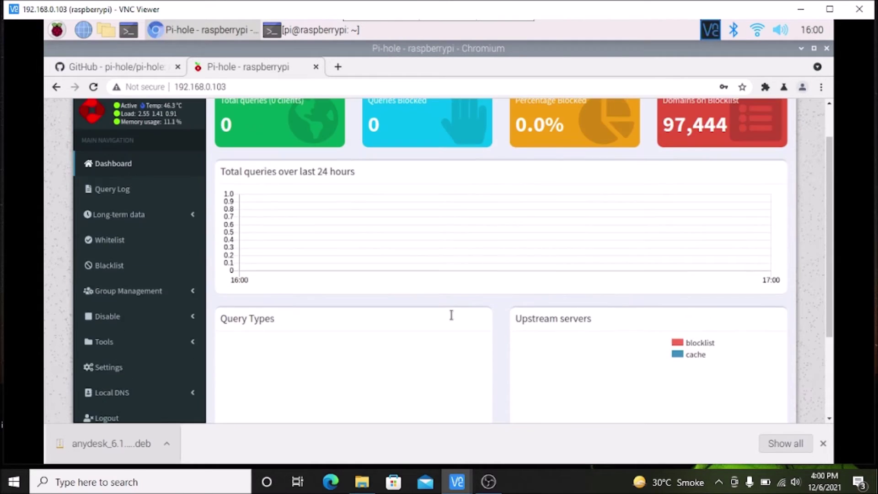
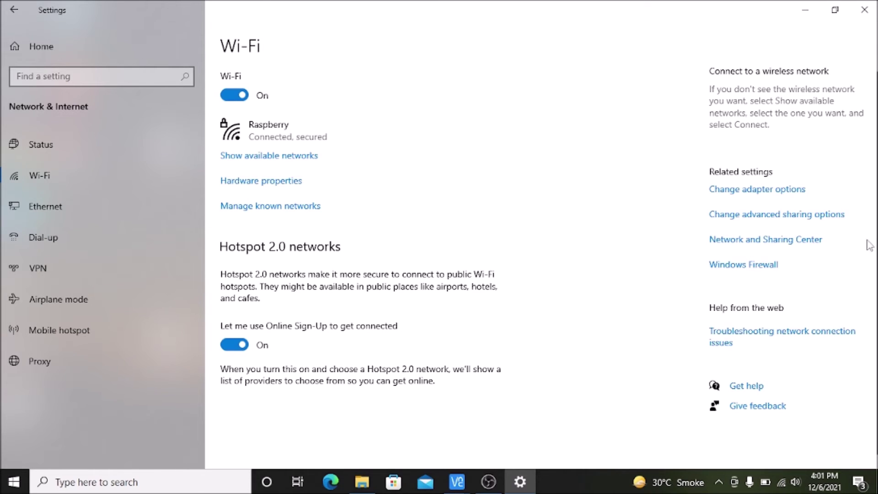
Step: Open the Internet Protocol Version 4 (TCP/IPv4) properties of the Windows Wi-Fi adapter
left_click(794, 198)
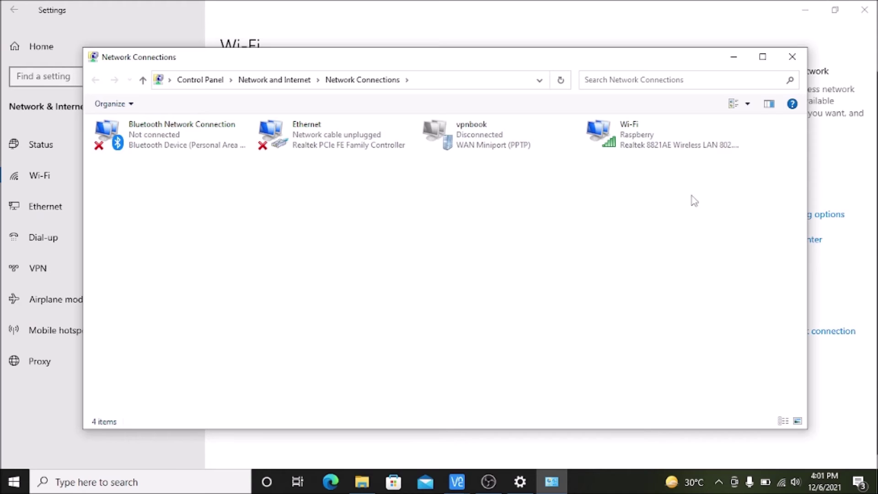
right_click(622, 137)
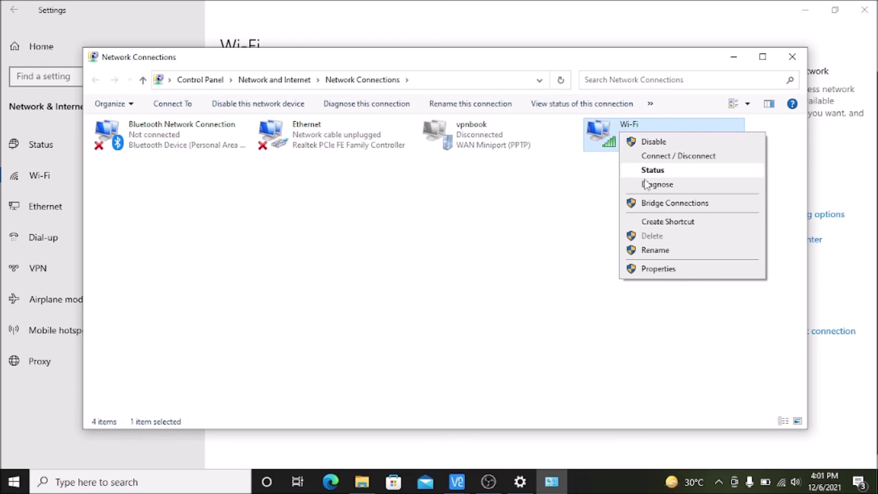
left_click(650, 269)
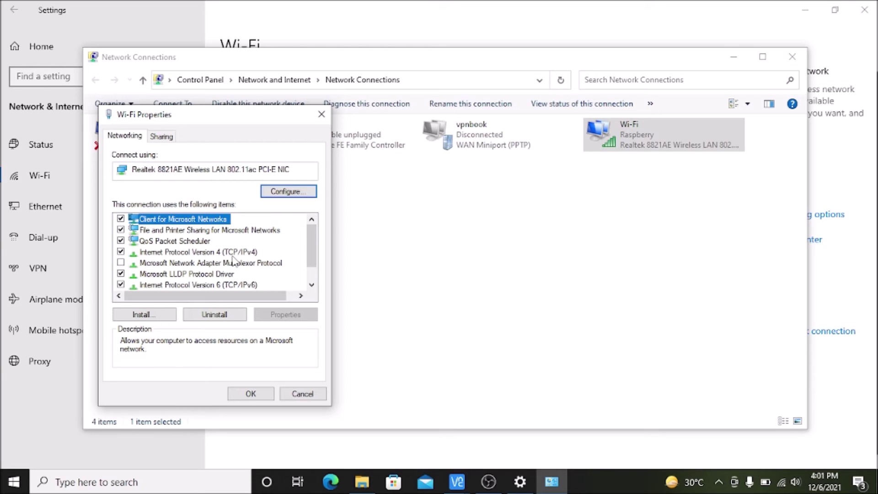
left_click(252, 253)
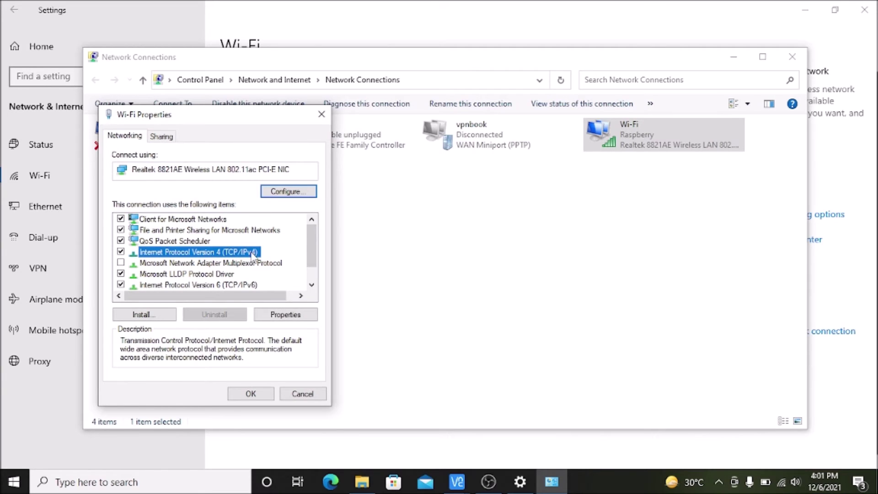
left_click(285, 315)
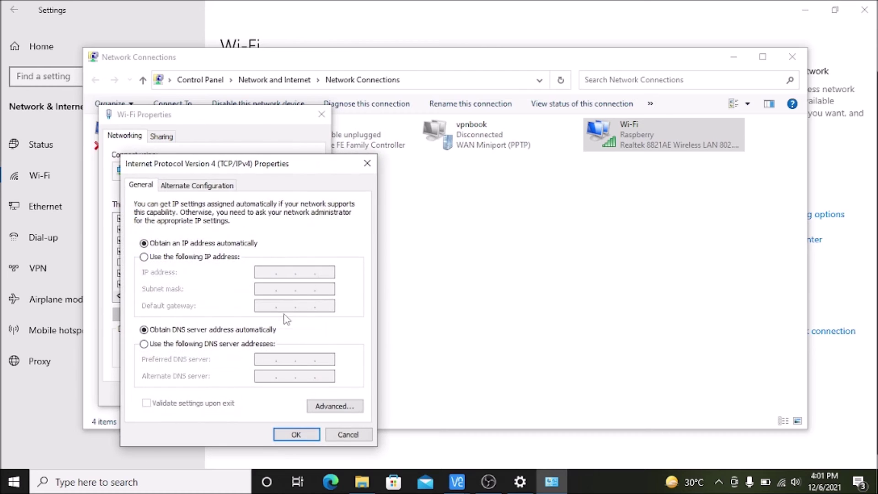
left_click_drag(261, 167, 405, 87)
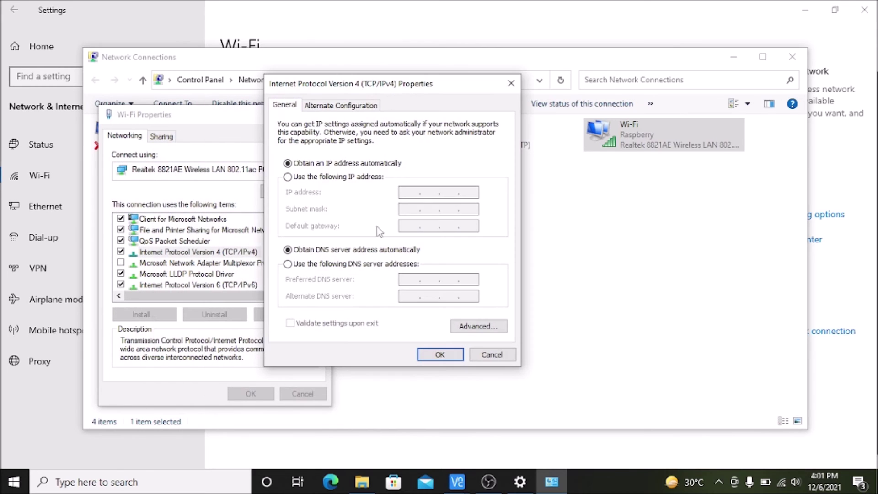
Step: Set the Wi-Fi adapter to use 192.168.0.103 as its preferred DNS server and save the adapter properties
left_click(295, 265)
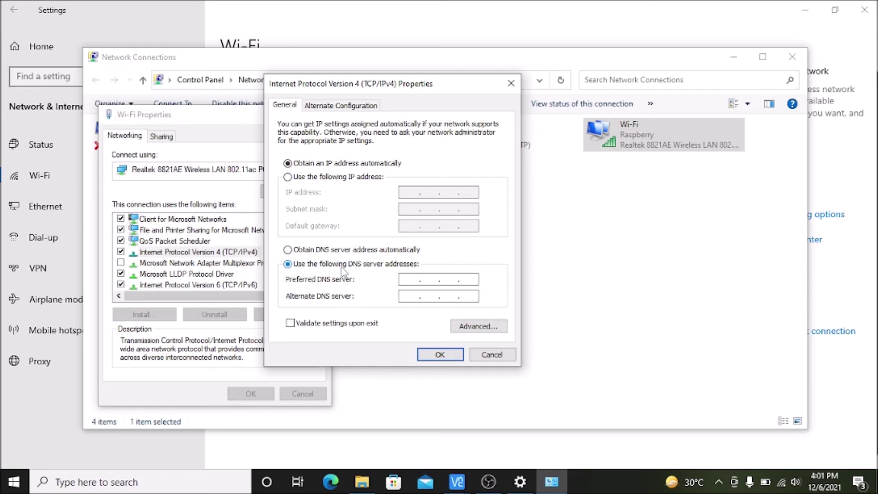
left_click(418, 279)
type("192 . 168 . 0 . 103")
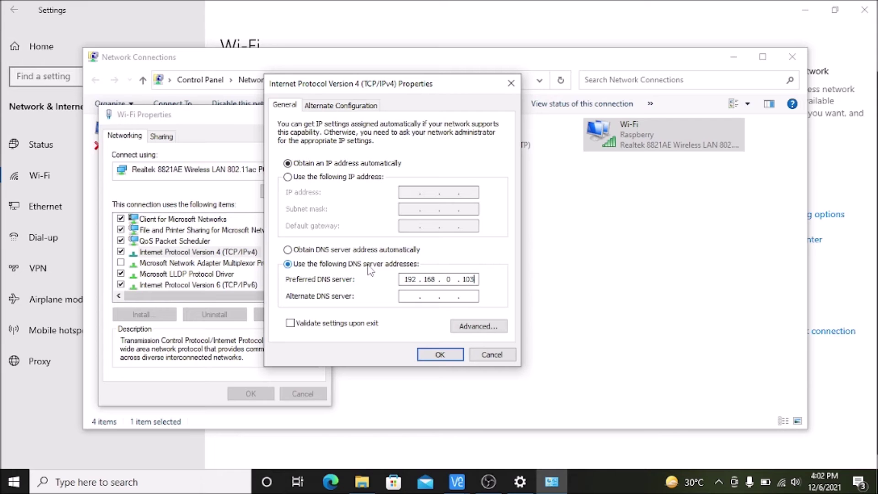
left_click(440, 355)
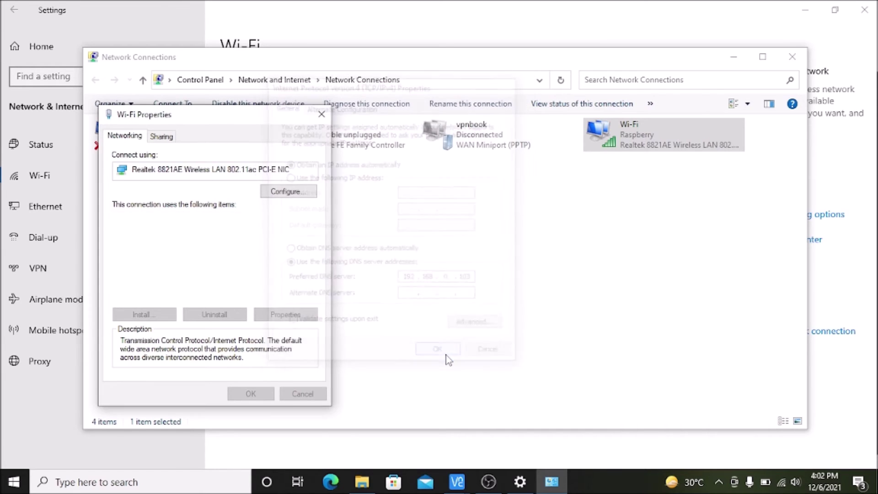
left_click(250, 394)
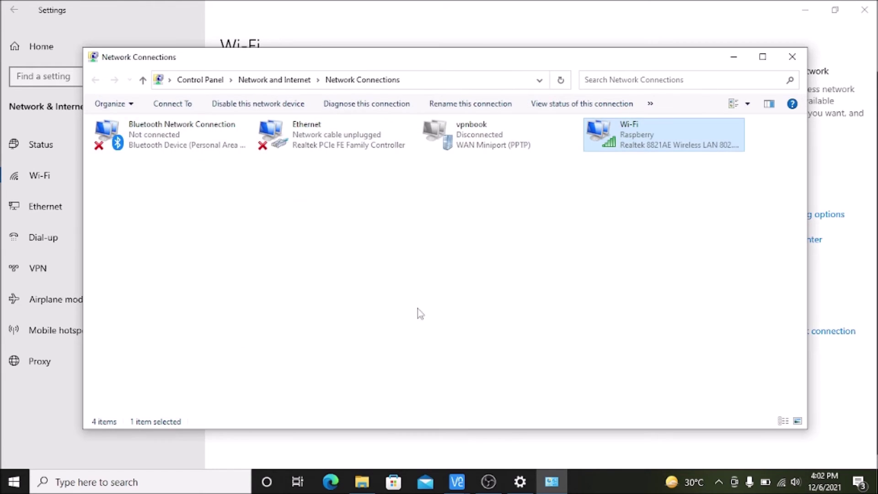
Step: Close the Network Connections and Settings windows, then open Firefox and decline making it the primary browser
left_click(792, 56)
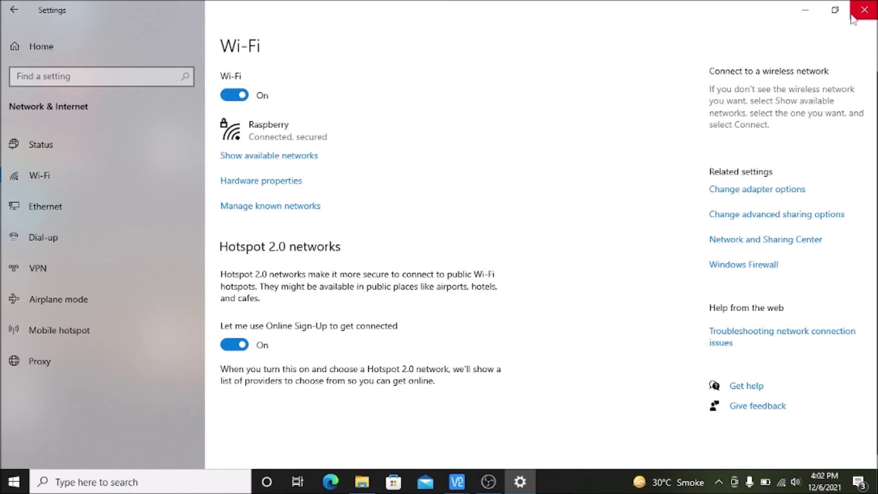
left_click(859, 20)
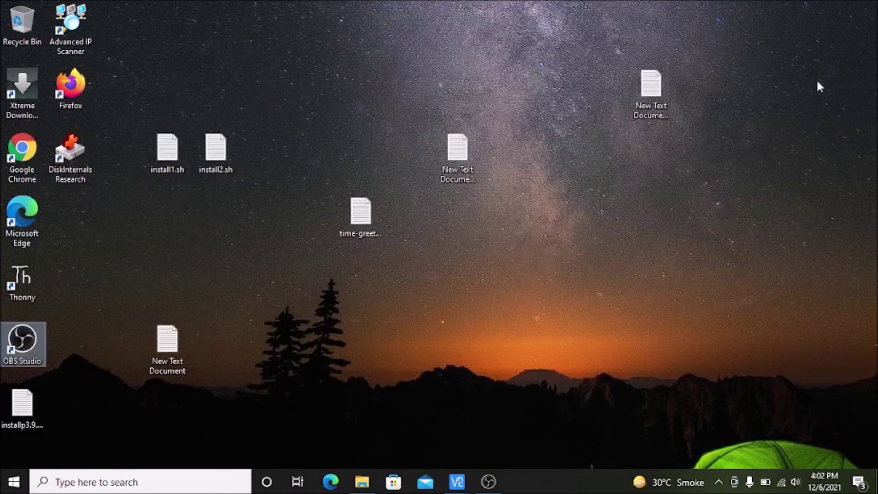
double_click(80, 99)
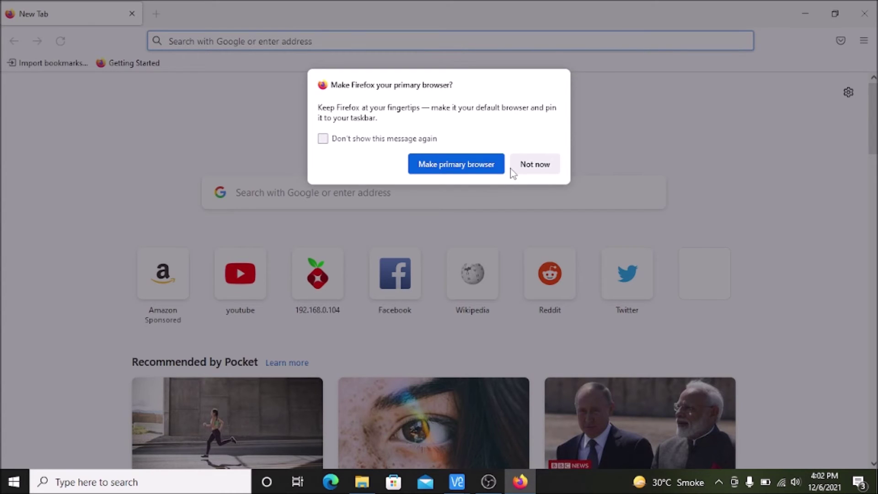
left_click(513, 168)
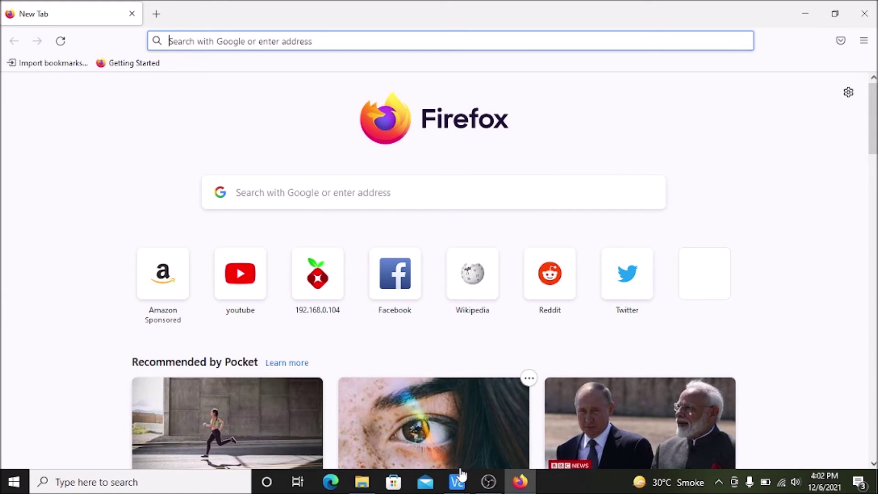
Step: Switch to the Raspberry Pi in VNC Viewer and add github.com as a wildcard domain to the Pi-hole blacklist
mouse_move(459, 480)
left_click(506, 445)
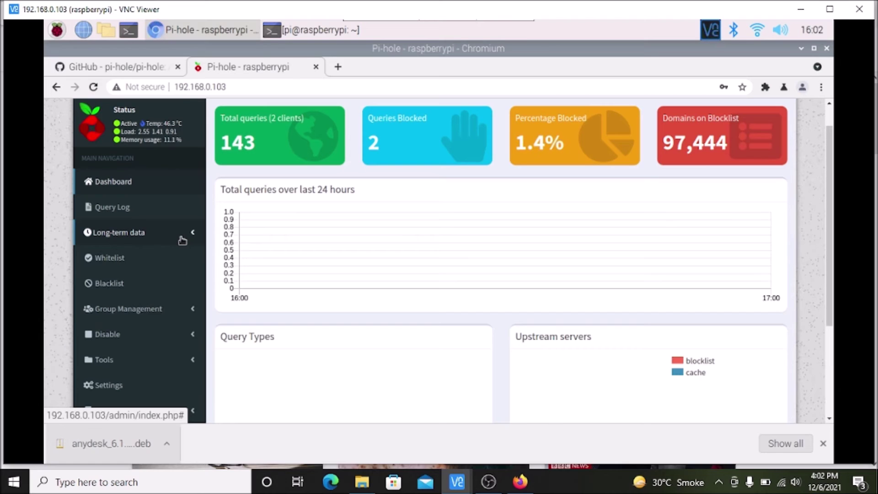
left_click(109, 285)
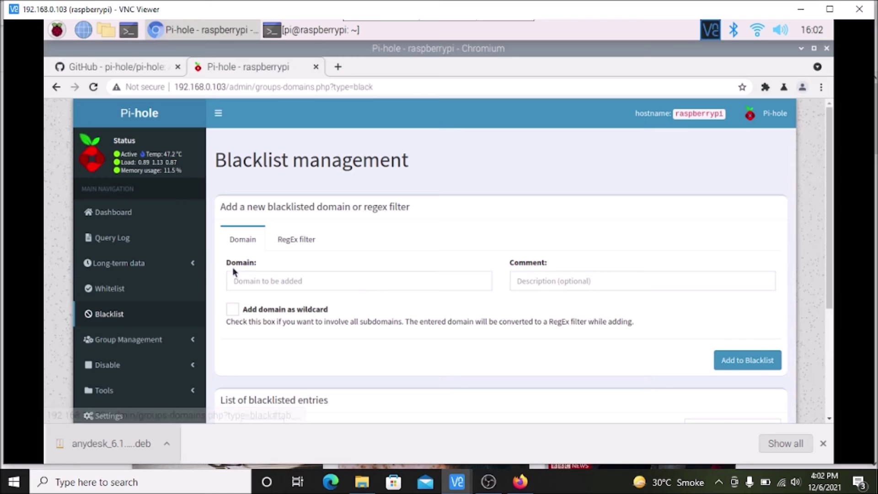
left_click(249, 282)
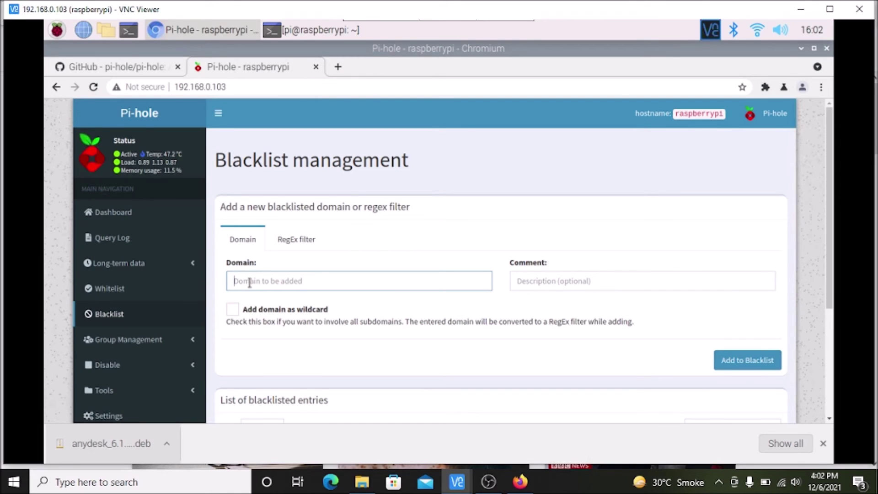
type("github.com")
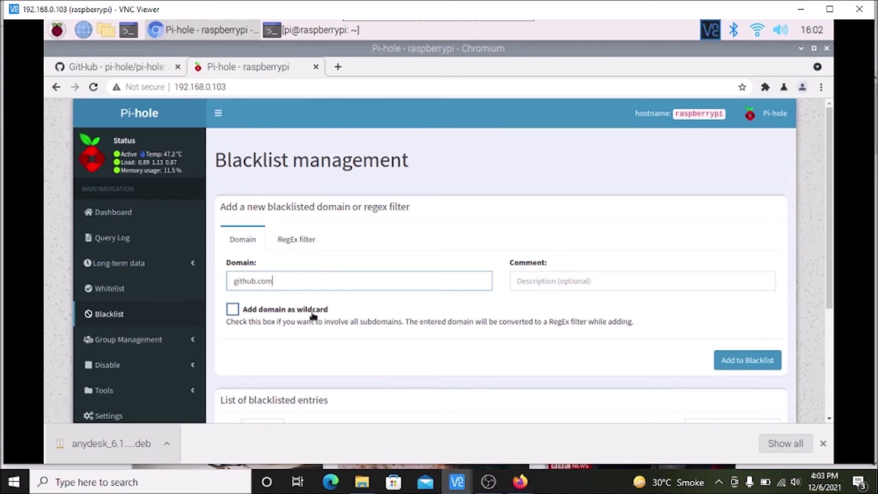
left_click(233, 310)
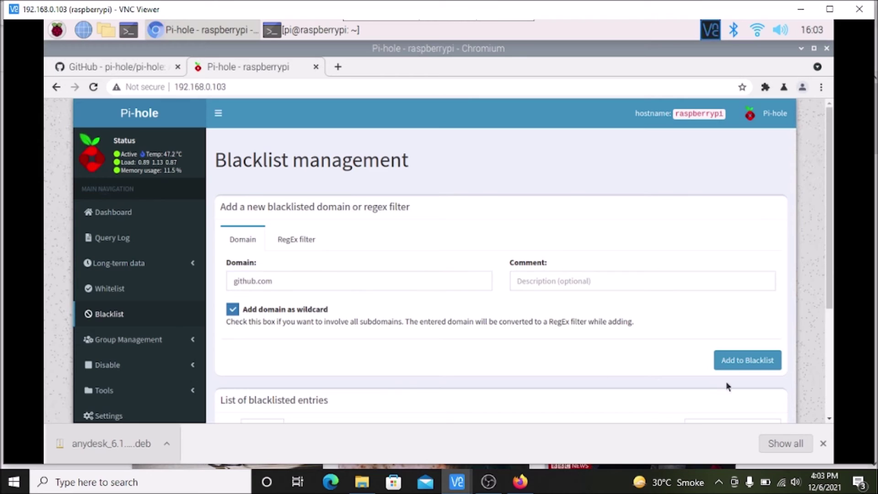
left_click(747, 363)
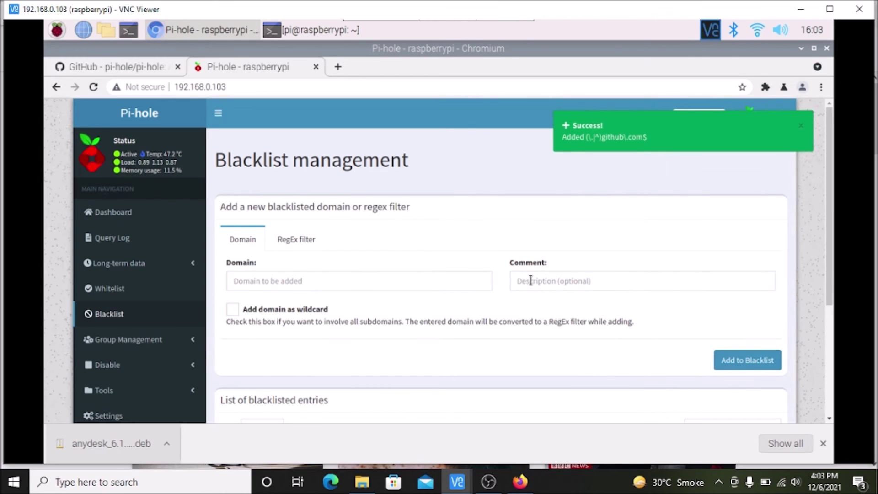
scroll(530, 281, "down", 3)
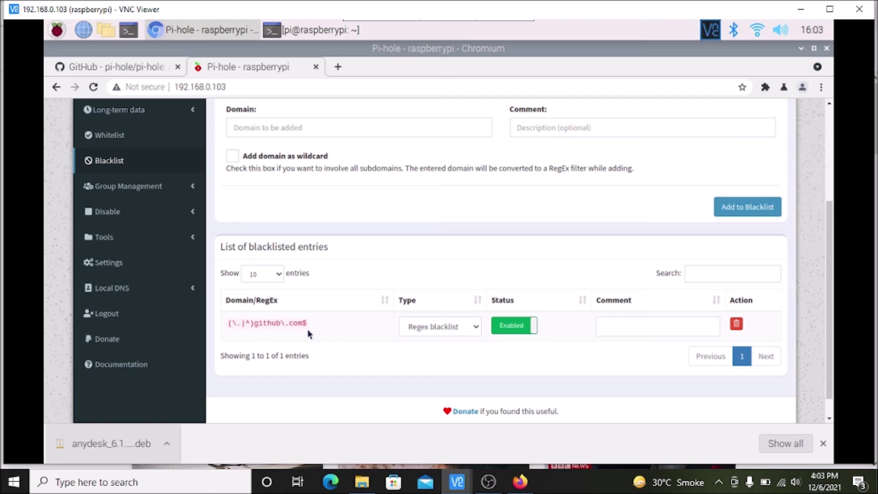
Step: Switch back to Firefox, search Google for github and open the GitHub home page to test the block
left_click(801, 11)
left_click(315, 197)
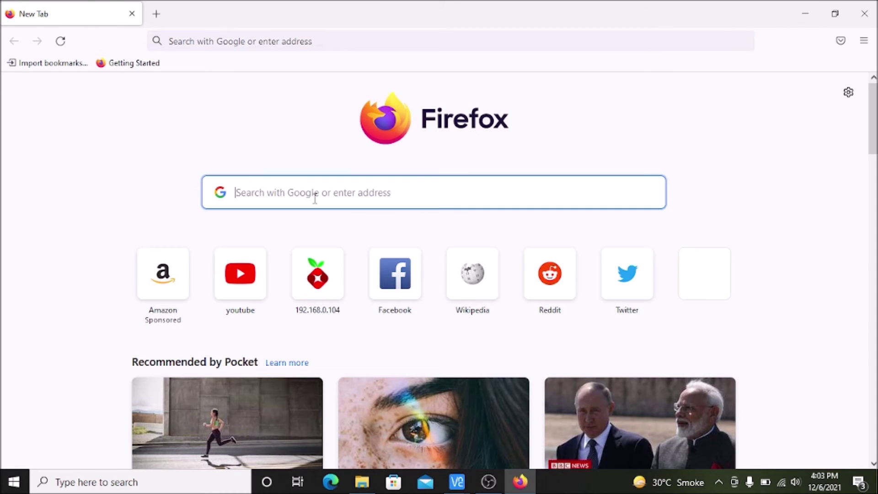
type("github")
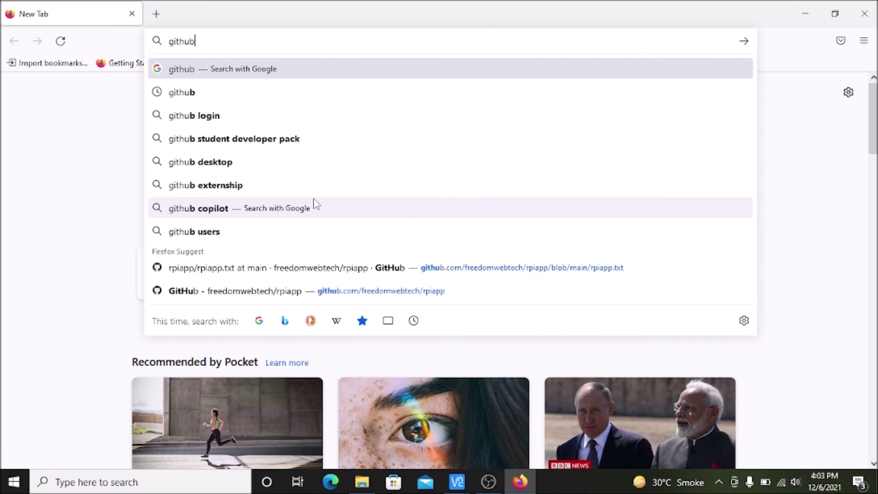
key("Return")
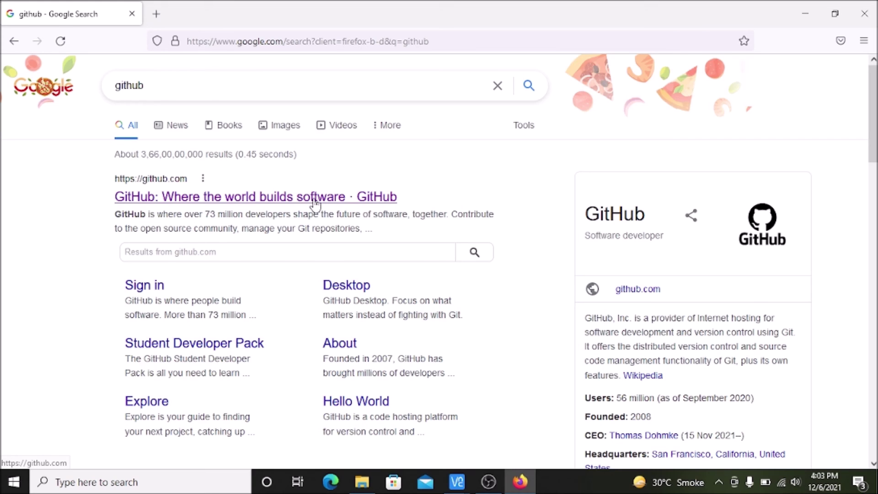
left_click(316, 201)
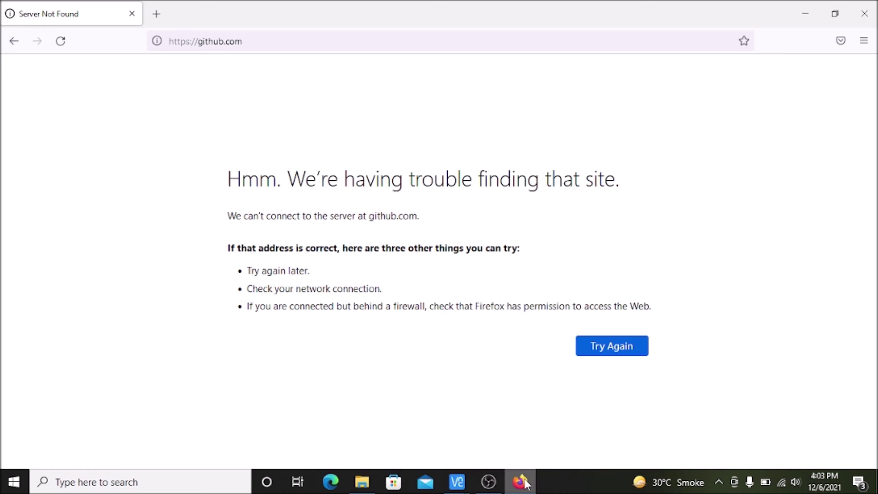
Step: Delete the github.com entry from the Pi-hole blacklist in VNC Viewer and reload the GitHub page in Firefox
mouse_move(457, 484)
left_click(512, 436)
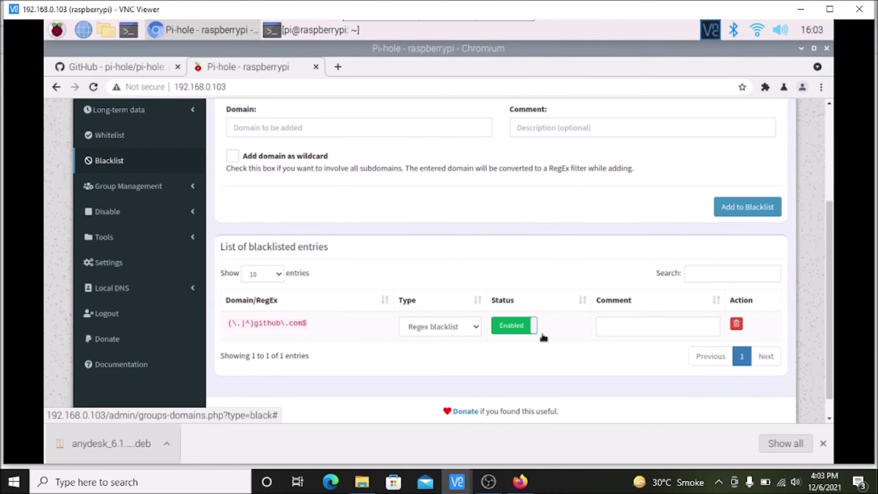
left_click(737, 325)
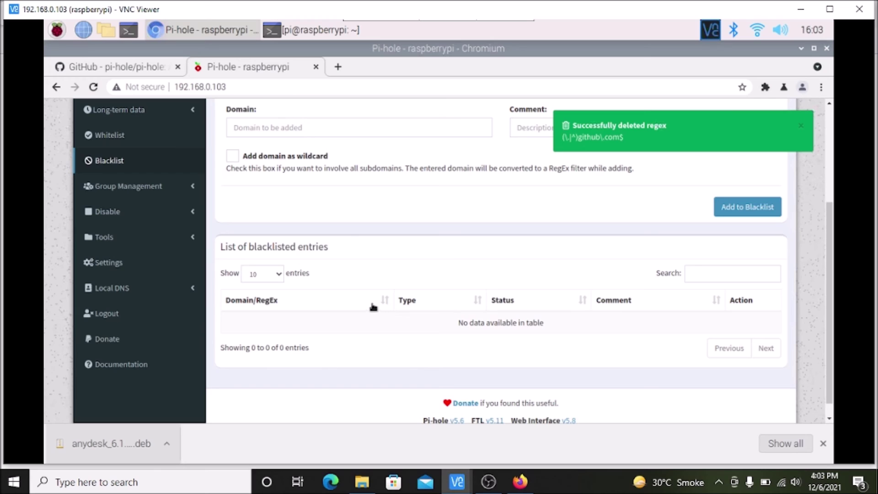
left_click(521, 485)
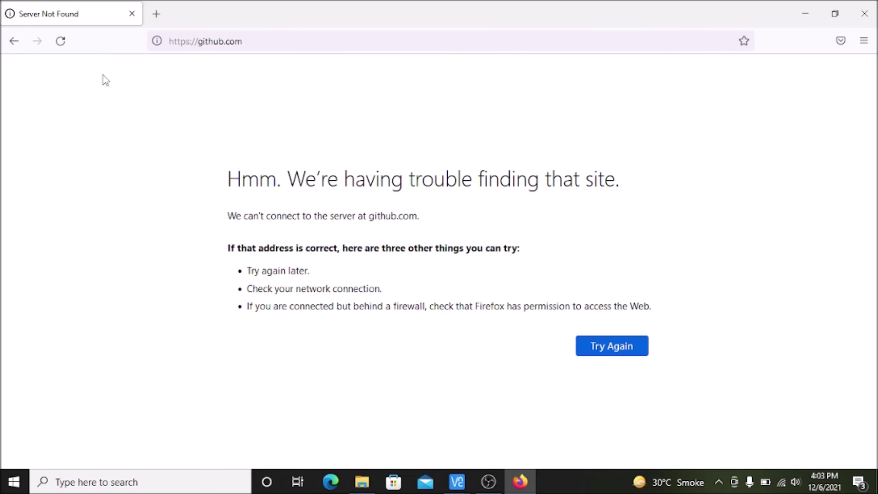
left_click(60, 42)
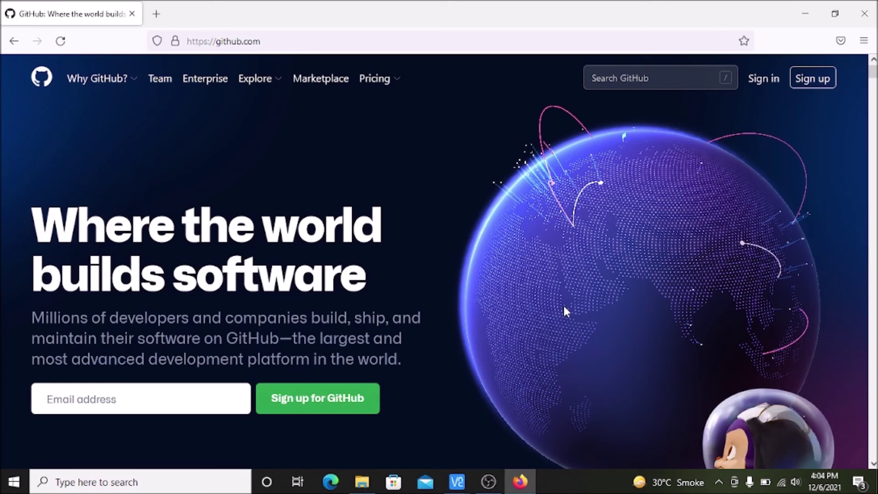
Step: Switch to VNC Viewer and add facebook.com as a wildcard domain to the Pi-hole blacklist
mouse_move(457, 482)
left_click(520, 426)
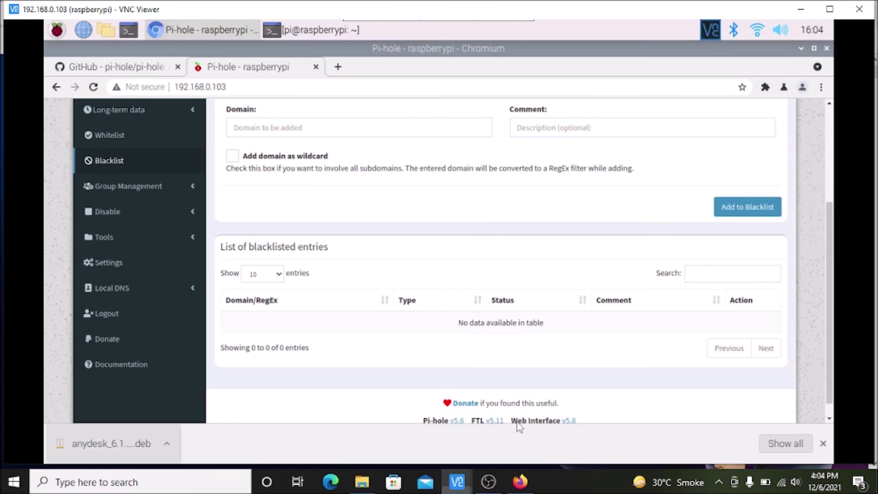
left_click(335, 122)
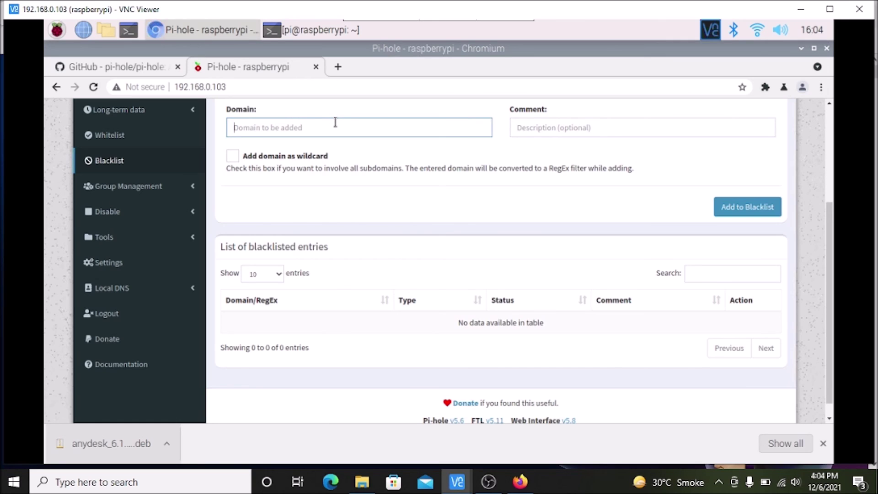
scroll(310, 162, "up", 1)
type("facebook")
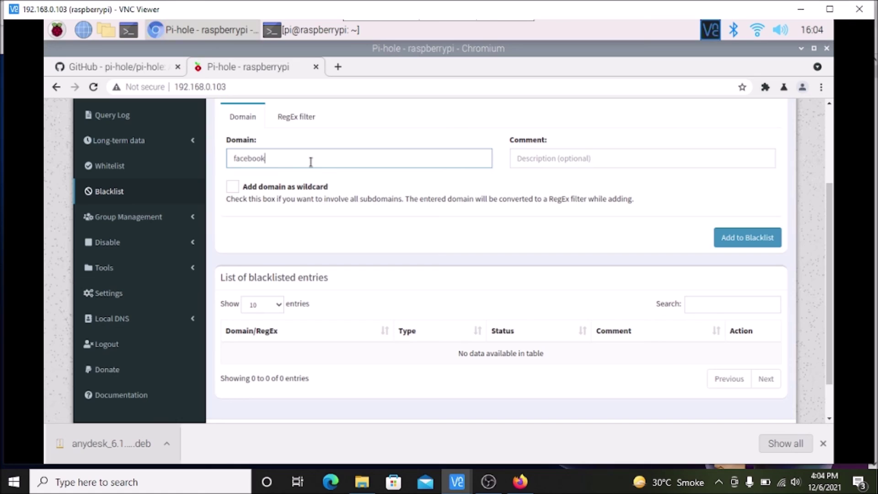
type(".com")
left_click(232, 187)
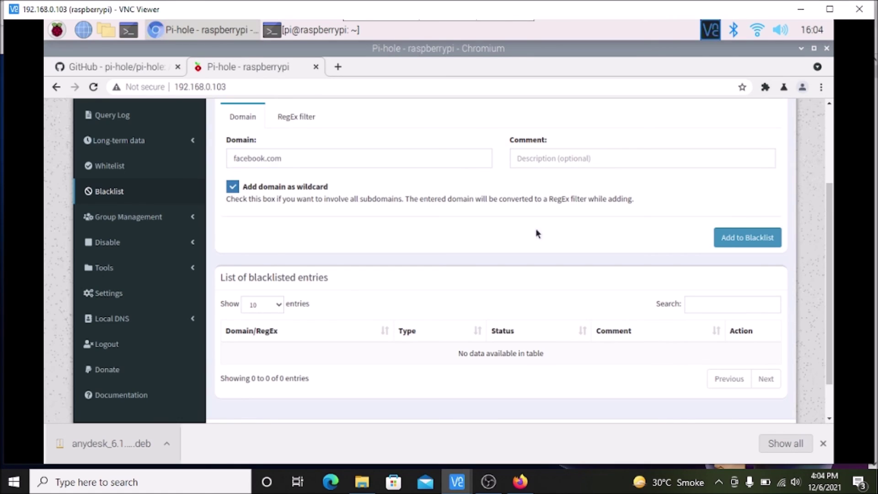
left_click(754, 240)
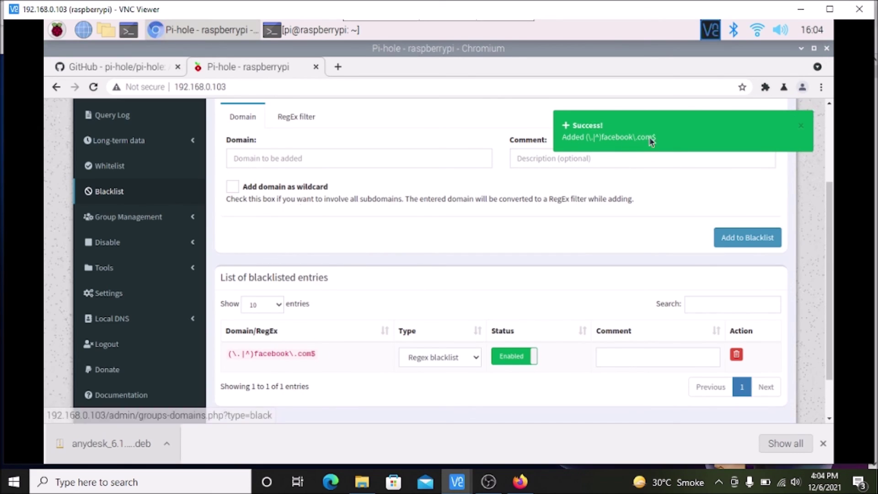
Step: Switch to Firefox and open Facebook from its shortcut in a new tab to test the block
left_click(526, 480)
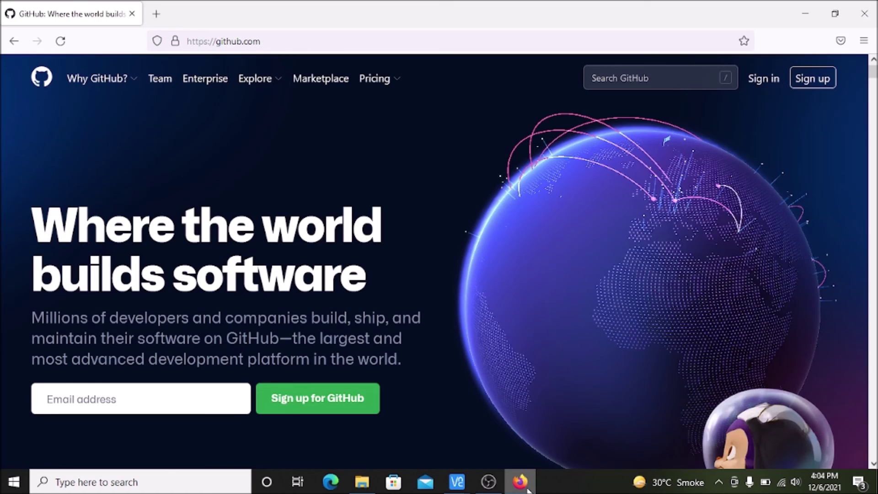
left_click(156, 13)
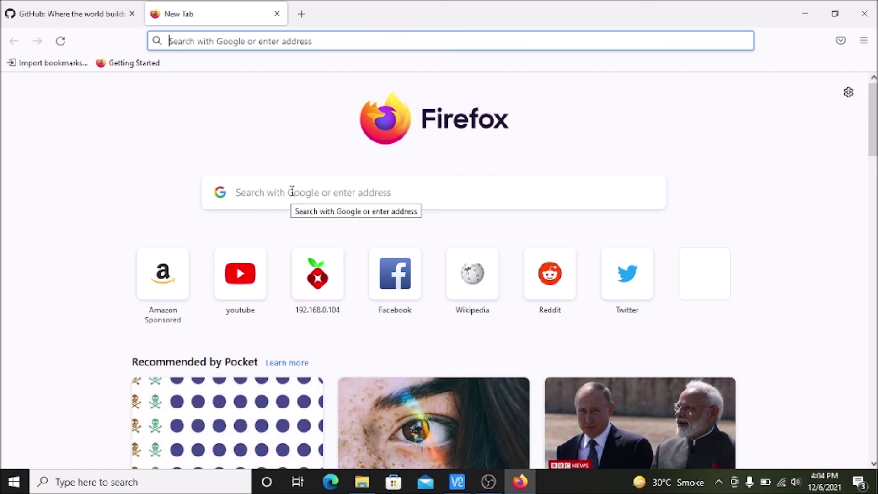
left_click(397, 285)
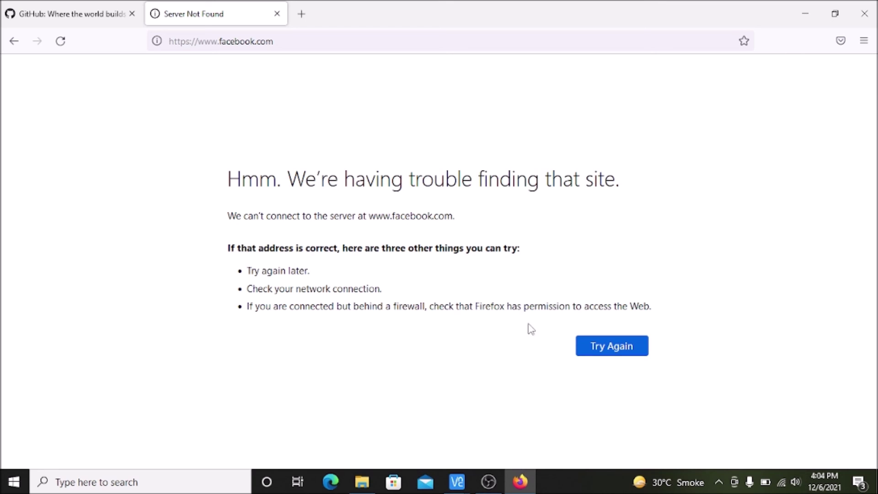
Step: Delete the facebook.com entry from the Pi-hole blacklist in VNC Viewer and reload the Facebook page in Firefox
mouse_move(460, 479)
left_click(506, 430)
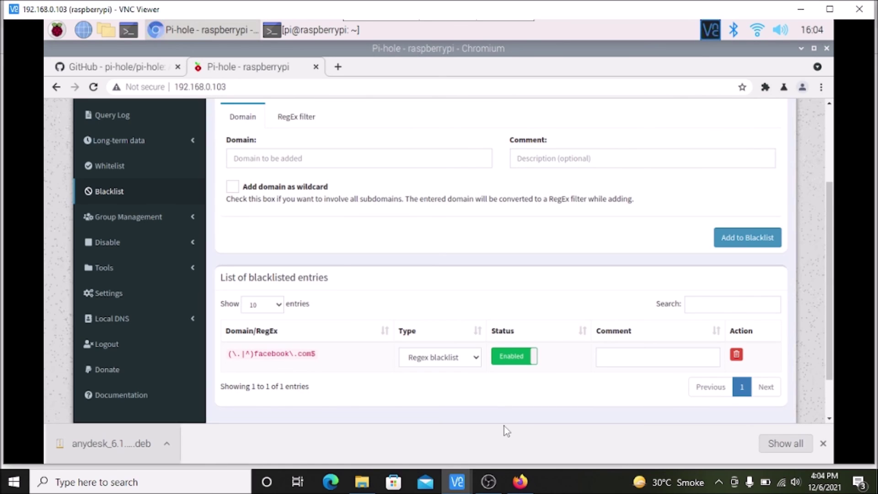
left_click(735, 356)
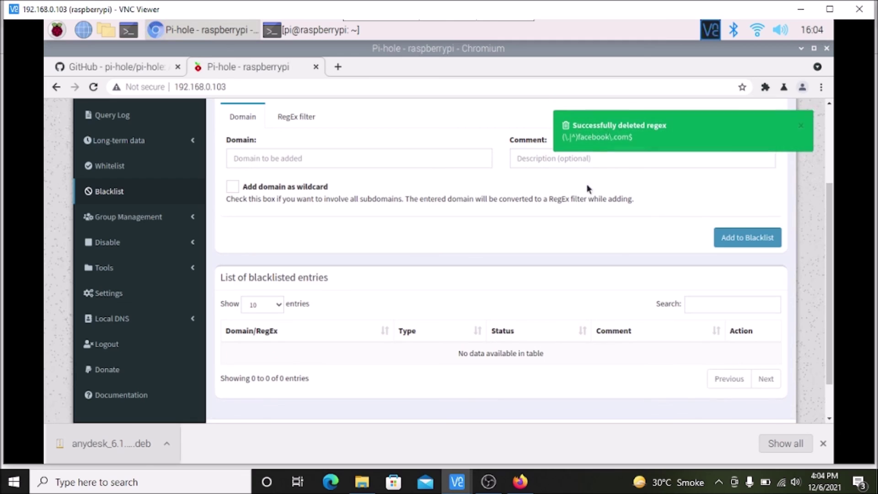
left_click(521, 482)
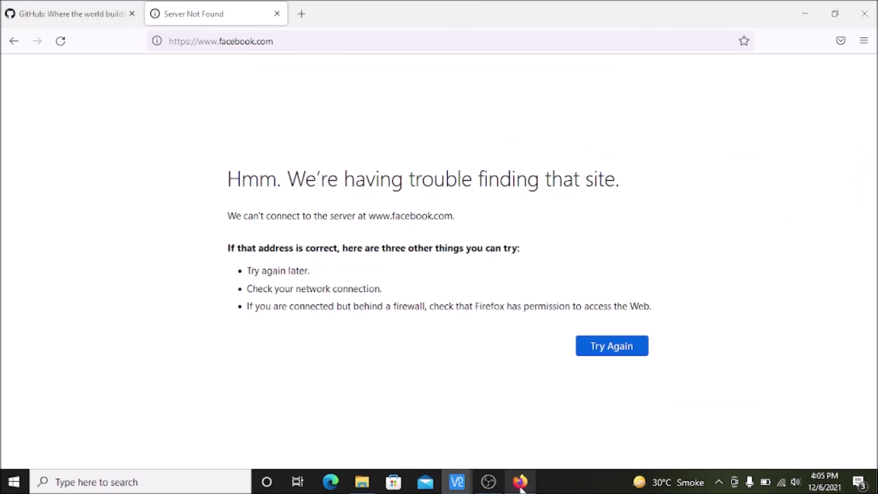
left_click(61, 43)
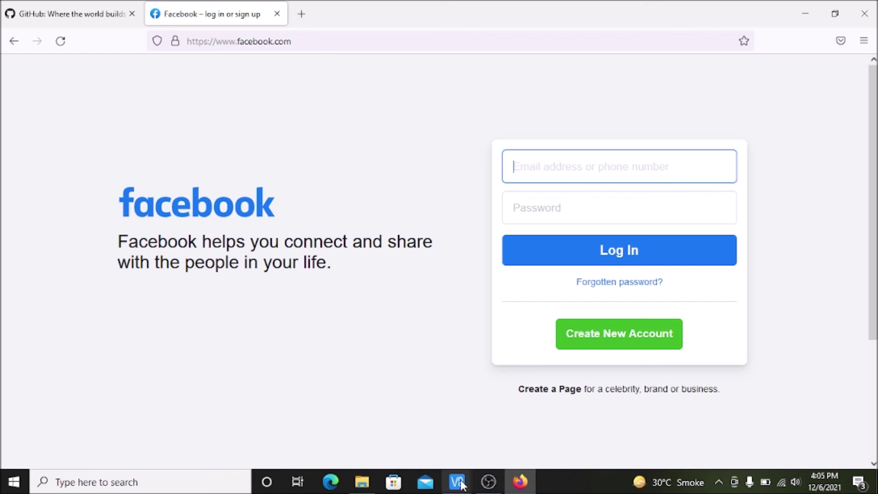
Step: Return to the Pi-hole Blacklist management page in VNC Viewer
mouse_move(462, 485)
left_click(506, 432)
left_click(202, 192)
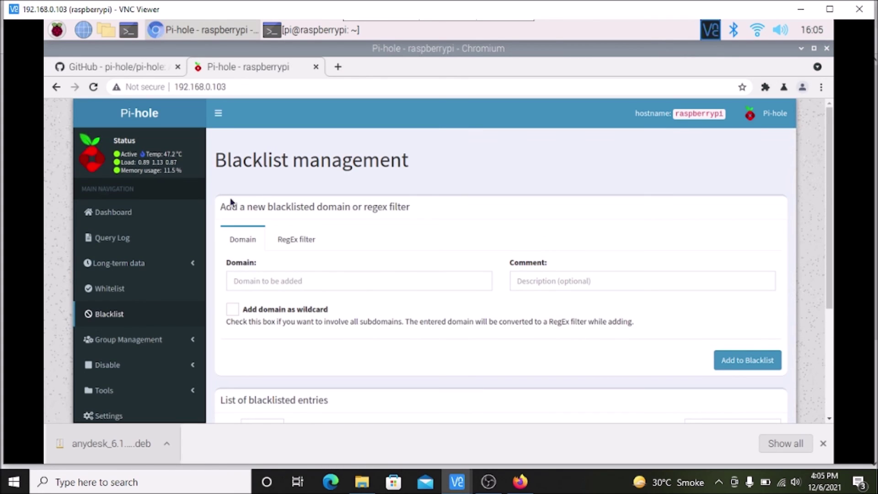